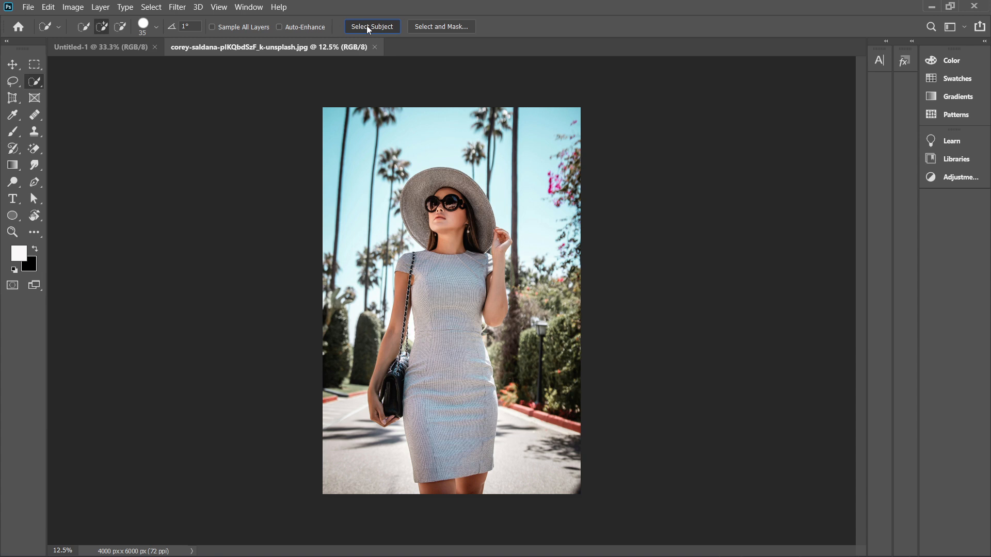
Select the woman with Select Subject and refine the selection around the handbag, chain strap and arm.
click(368, 29)
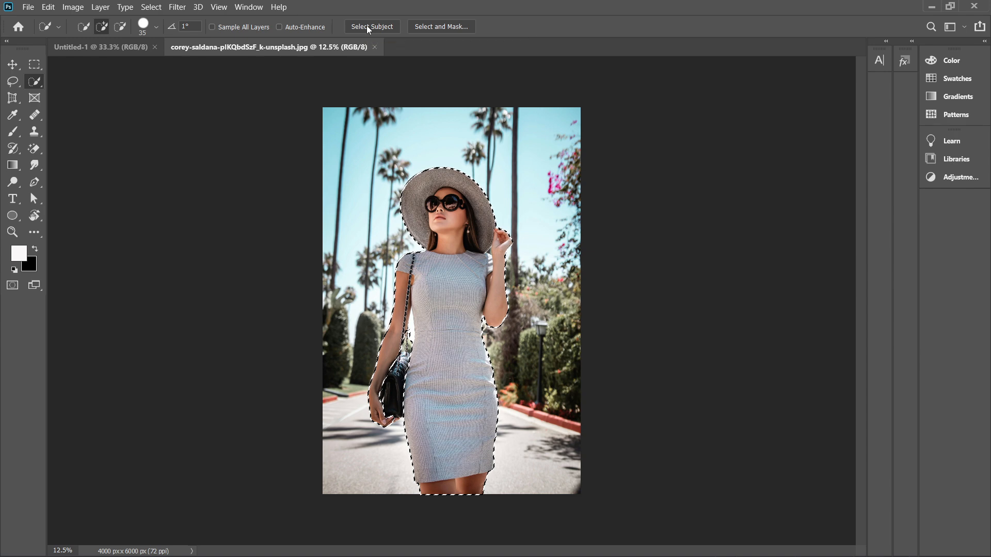
key(ctrl+plus)
key(ctrl+plus)
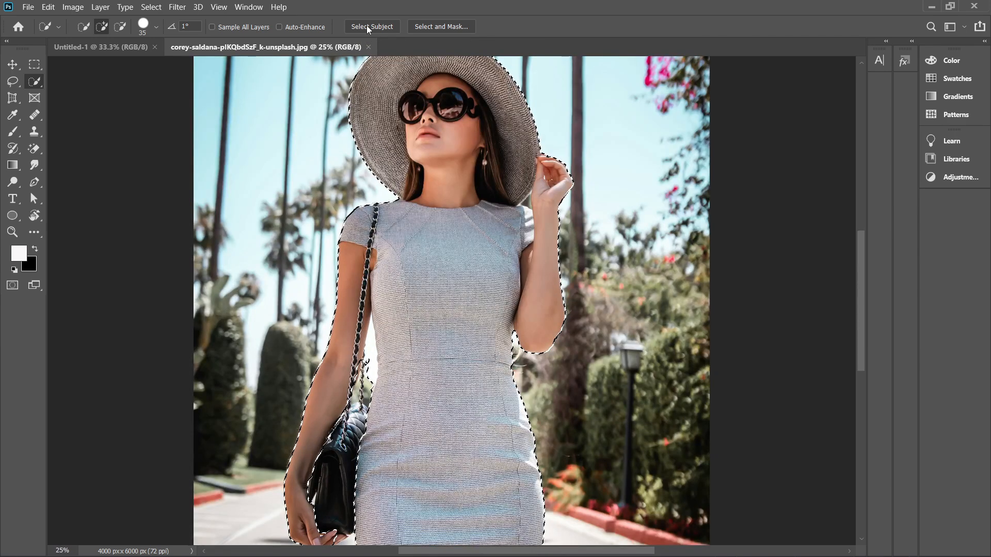
scroll(356, 394, down, 2)
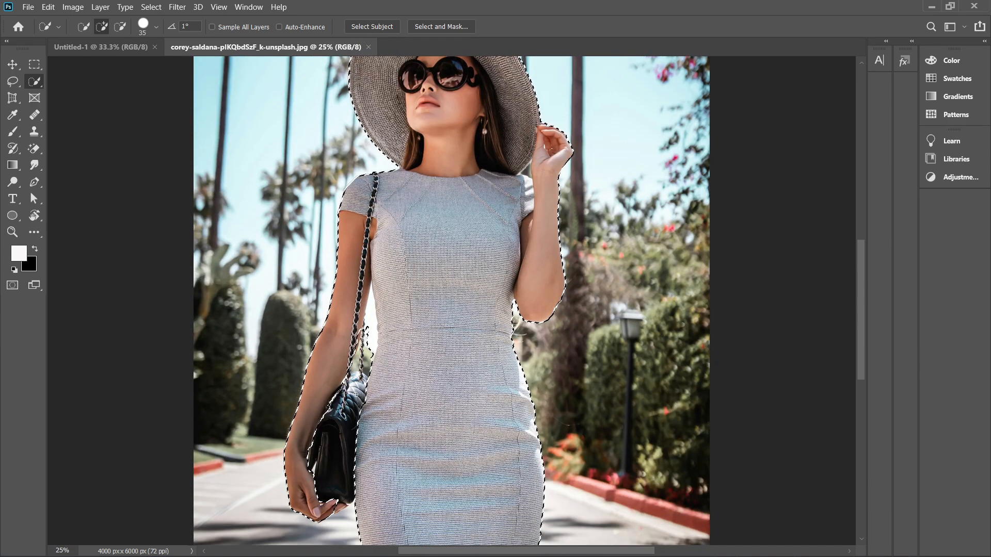
scroll(355, 395, down, 1)
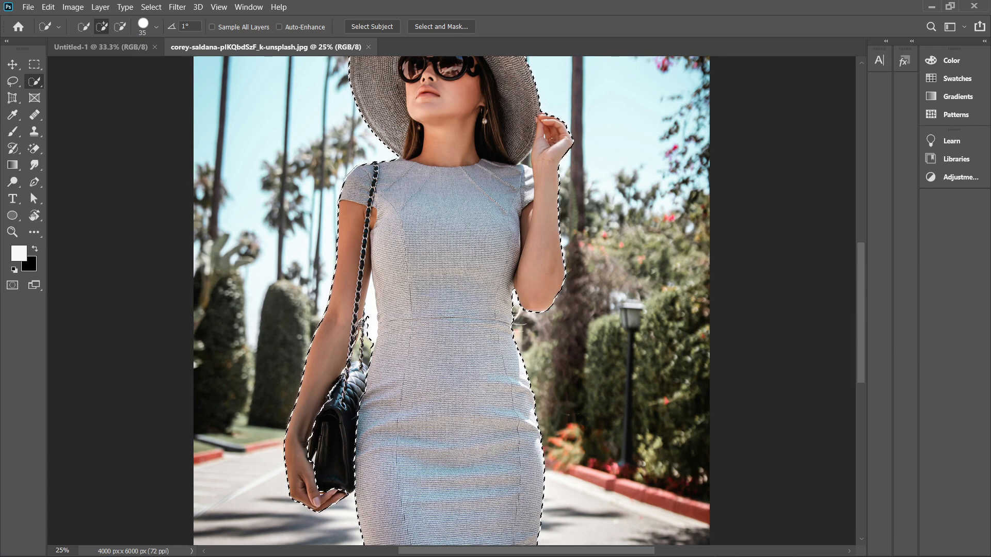
key(alt)
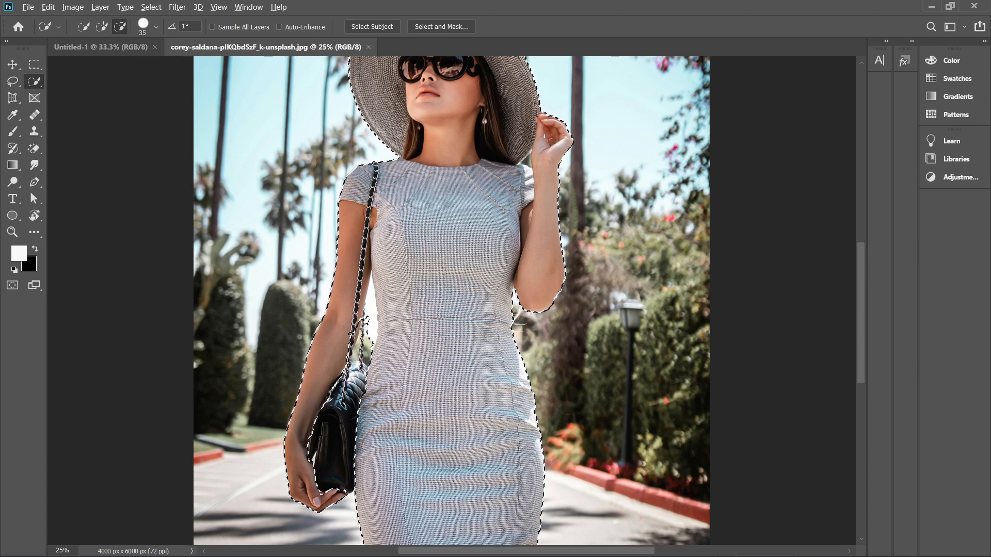
alt+click(360, 321)
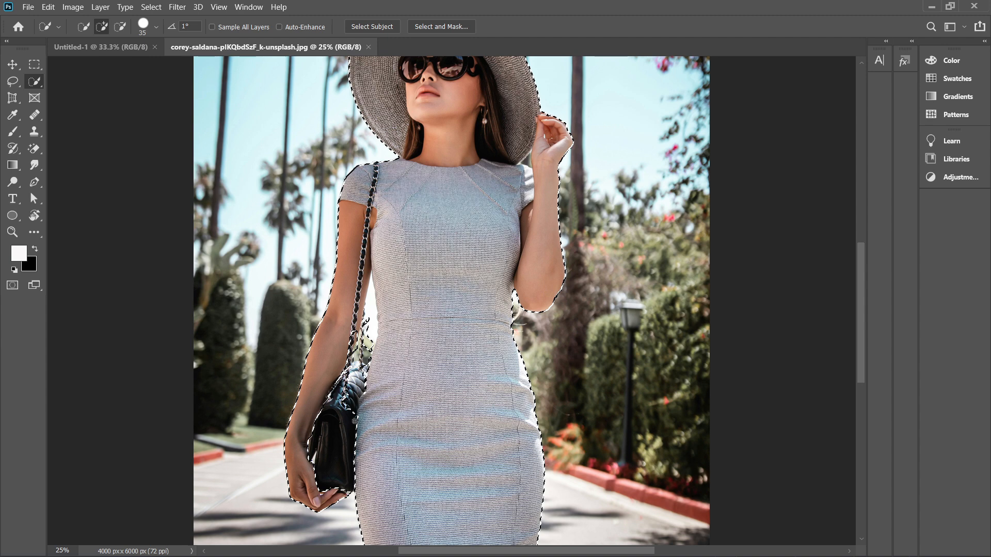
mouse_move(353, 461)
mouse_down()
mouse_move(314, 464)
mouse_move(305, 451)
mouse_move(317, 434)
mouse_up()
click(368, 380)
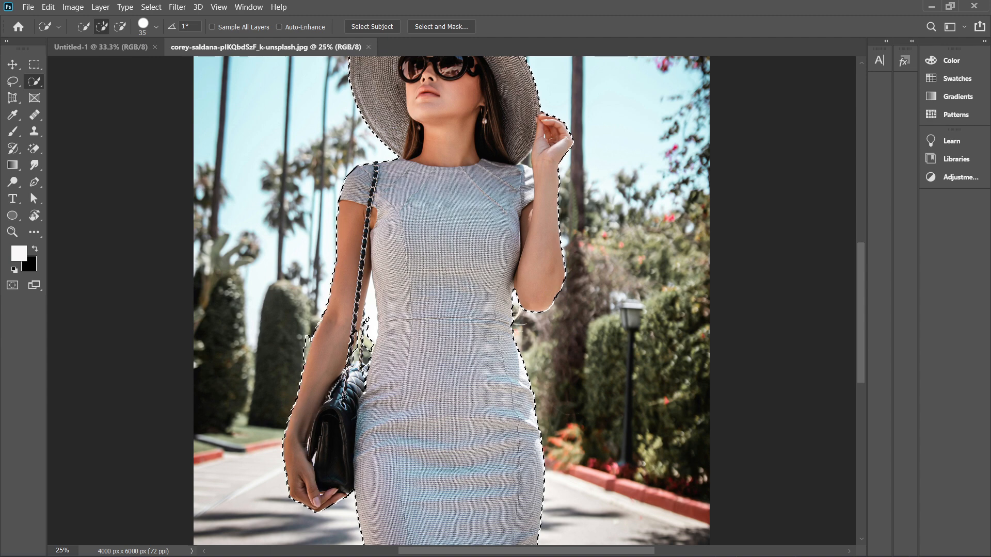
drag(369, 378, 365, 313)
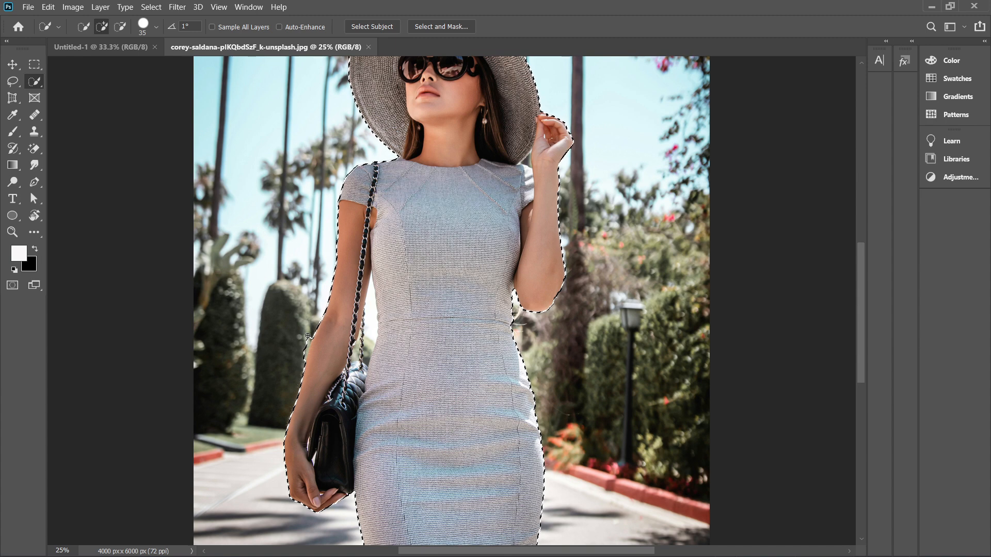
Subtract the small background gap between the hat brim, shoulder and raised hand from the selection.
key(alt)
key(ctrl+plus)
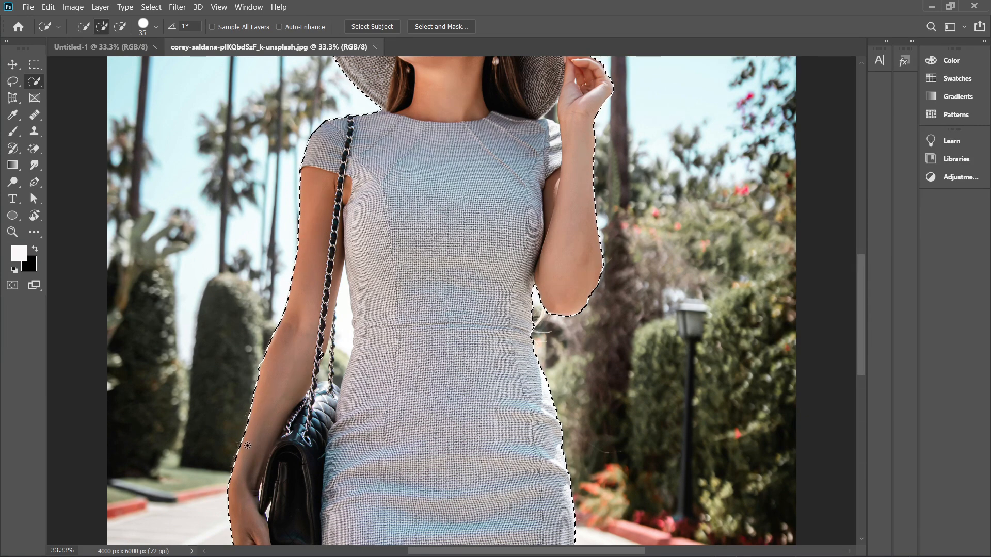
scroll(251, 444, up, 5)
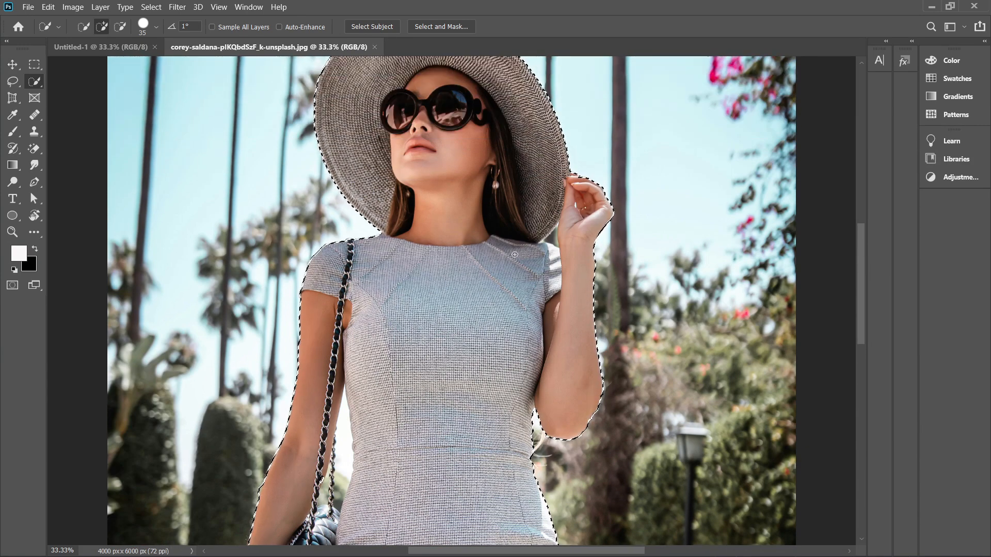
key(alt)
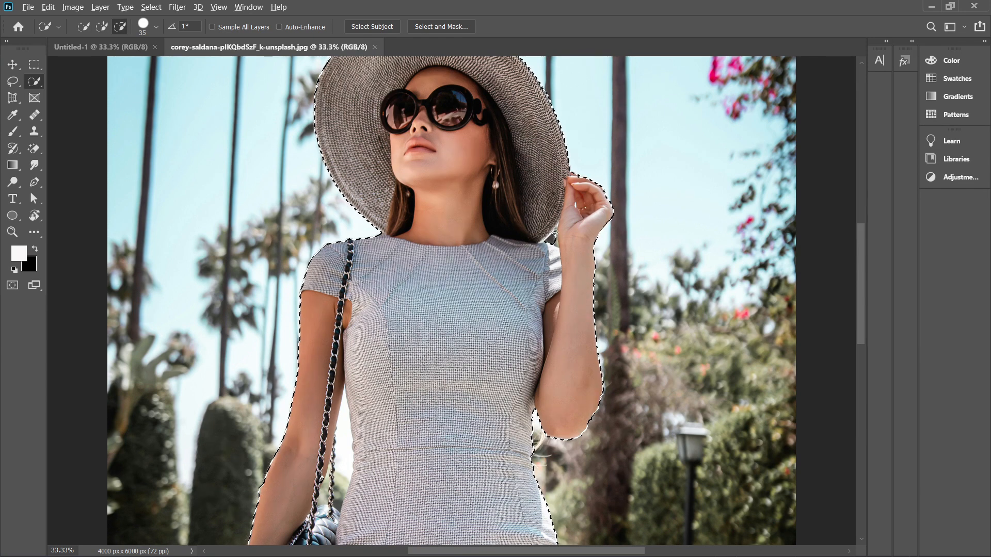
alt+click(552, 237)
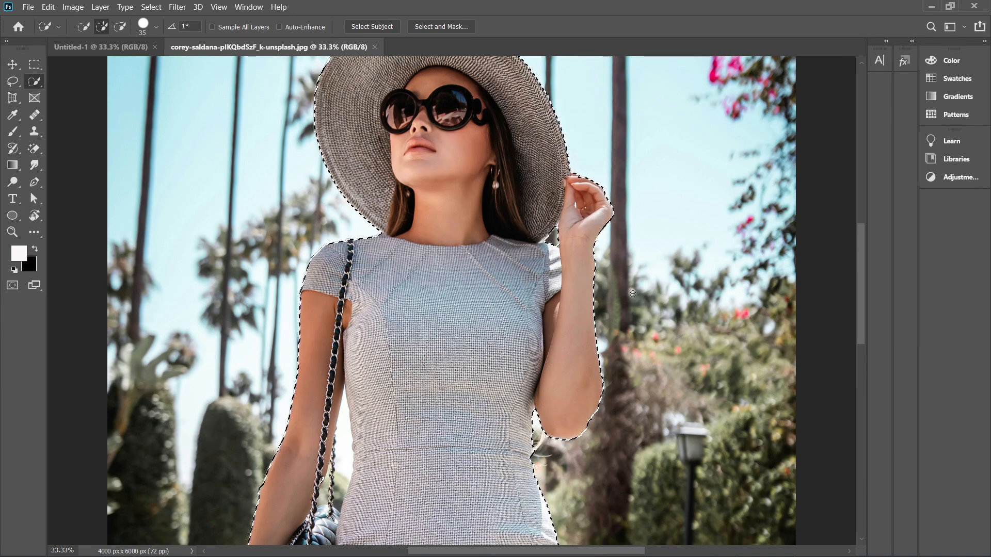
Add a layer mask from the selection to hide the background around the woman.
scroll(650, 341, down, 2)
scroll(342, 391, down, 1)
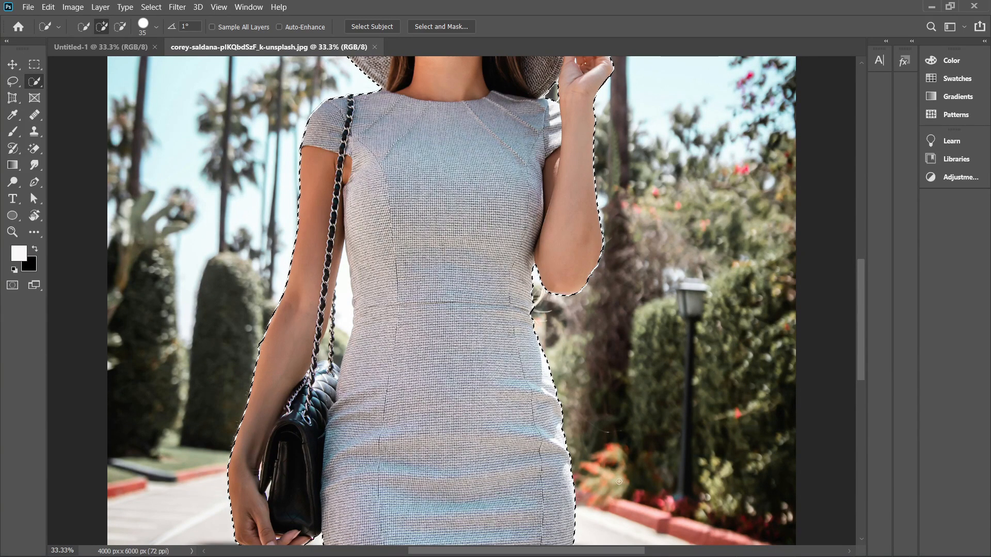
scroll(734, 474, down, 1)
scroll(734, 474, down, 2)
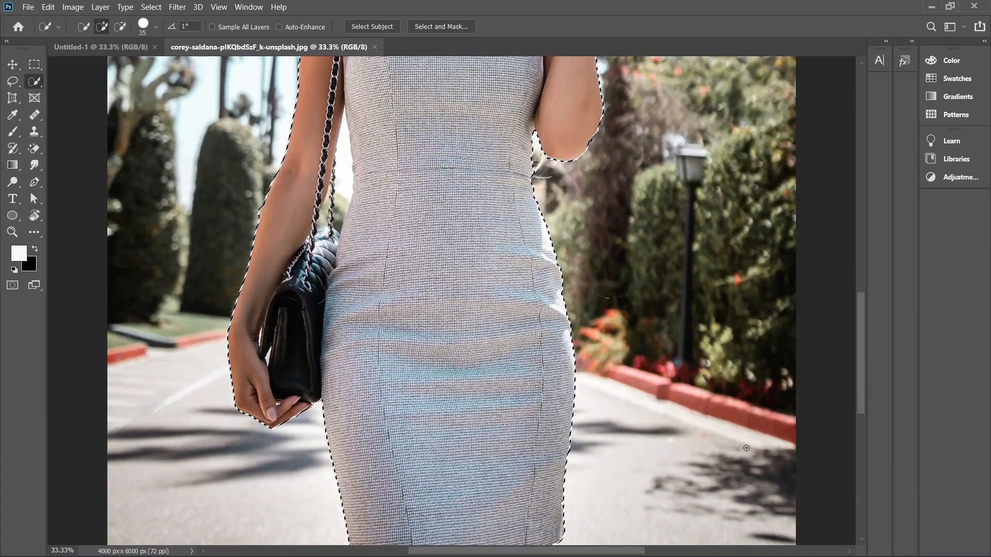
key(F7)
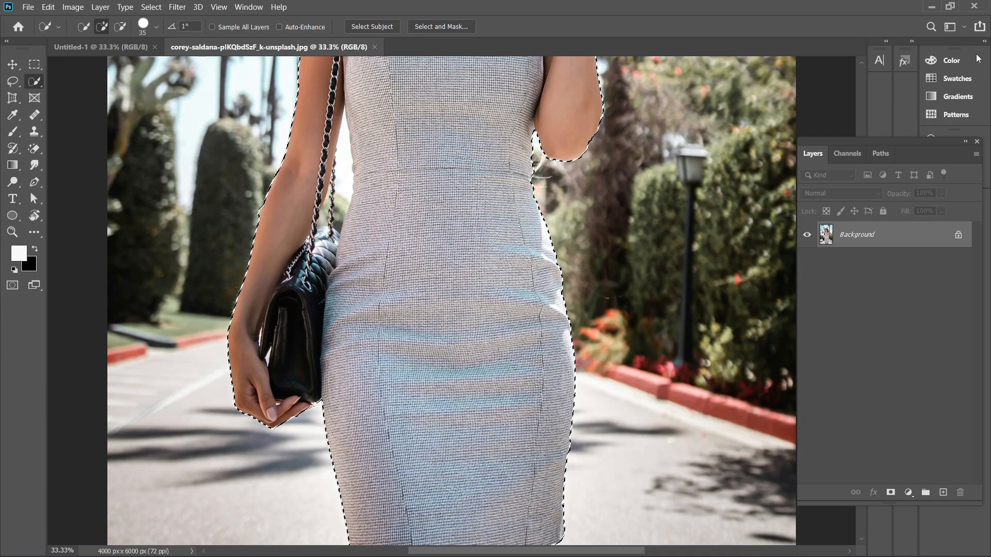
click(890, 492)
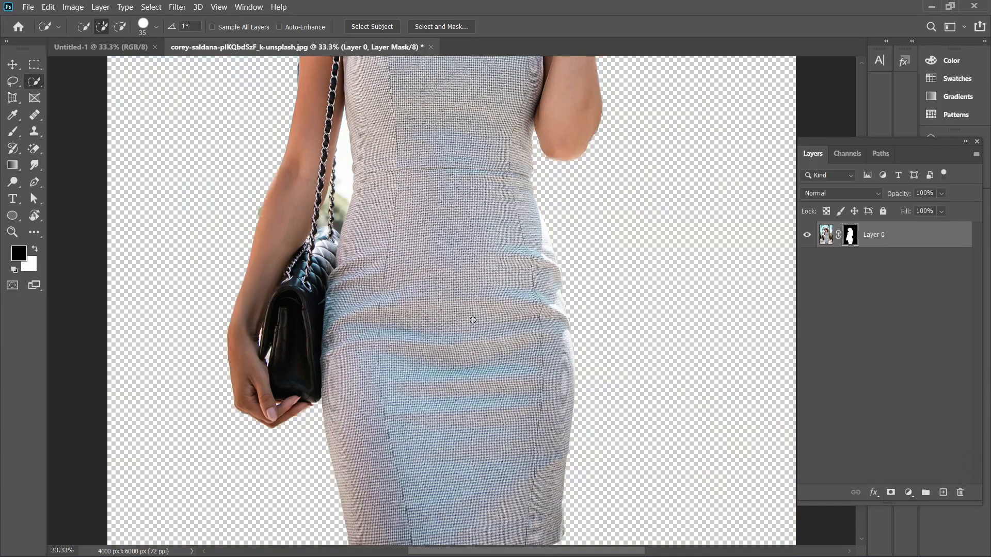
Move the masked cutout of the woman into the Untitled-1 document.
scroll(594, 326, down, 2)
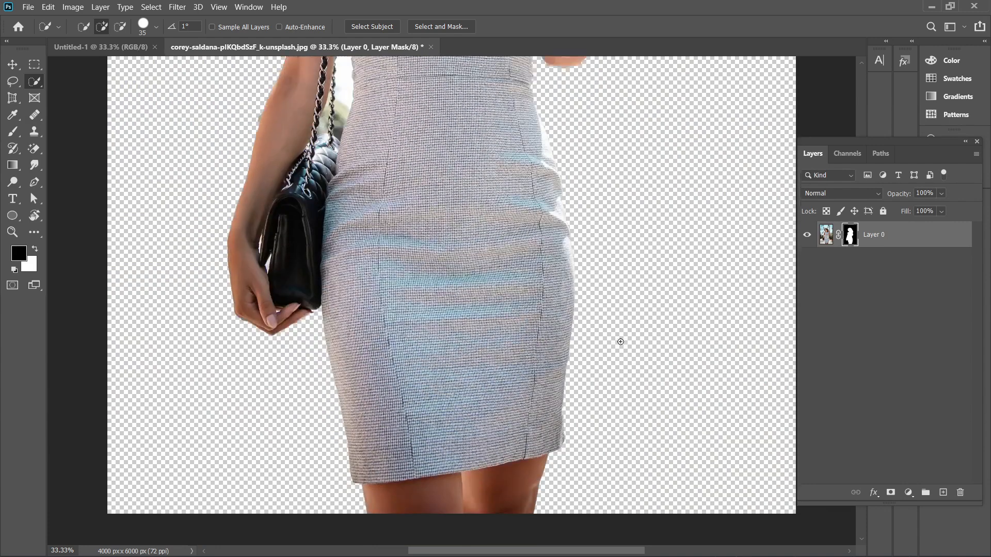
scroll(620, 342, up, 2)
scroll(620, 341, up, 5)
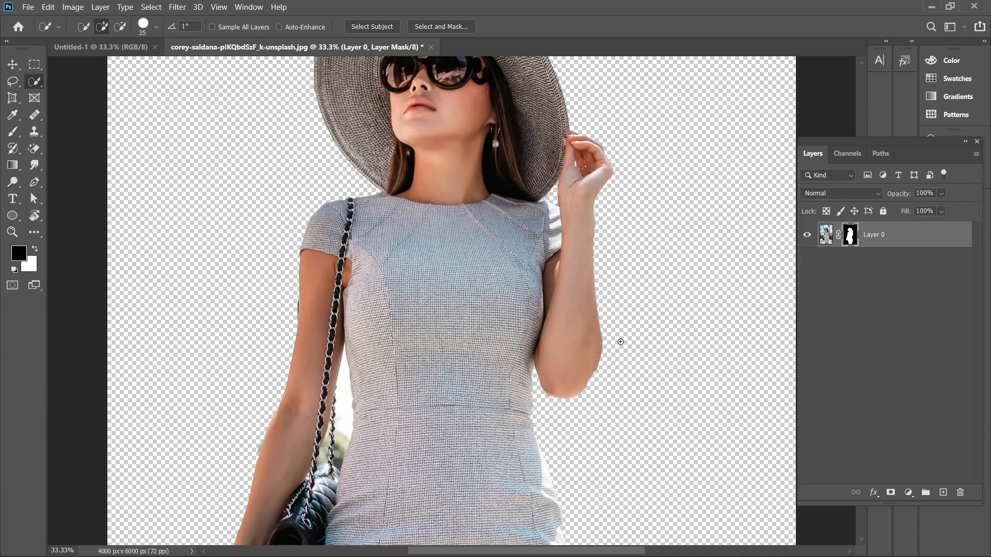
scroll(621, 342, up, 3)
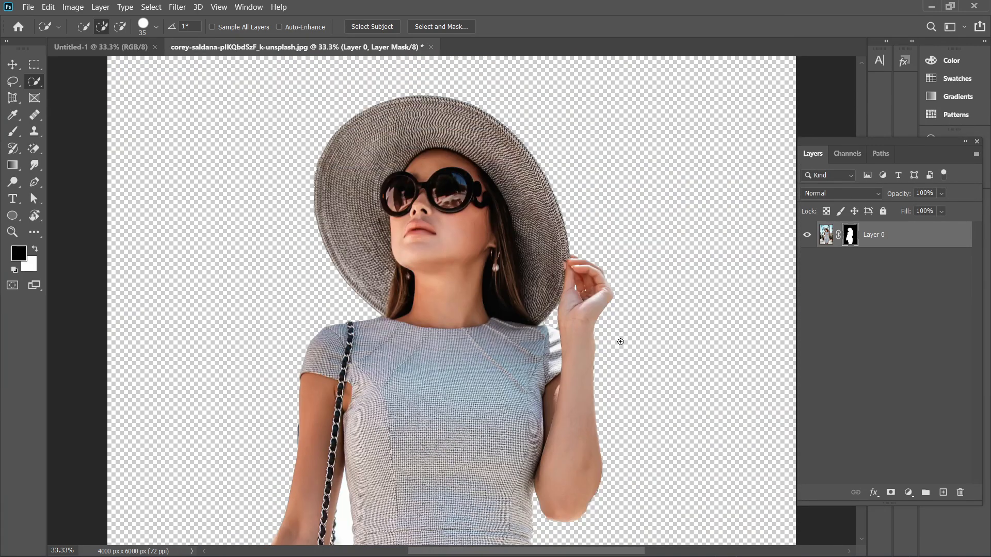
scroll(621, 342, down, 3)
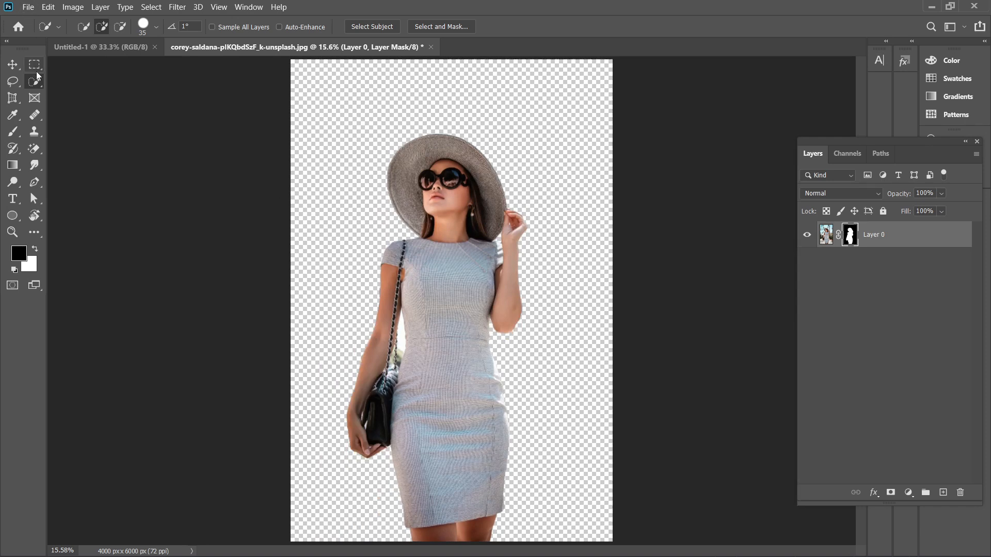
key(v)
mouse_move(479, 303)
mouse_down()
mouse_move(336, 243)
mouse_move(119, 48)
mouse_move(451, 272)
mouse_move(470, 301)
mouse_up()
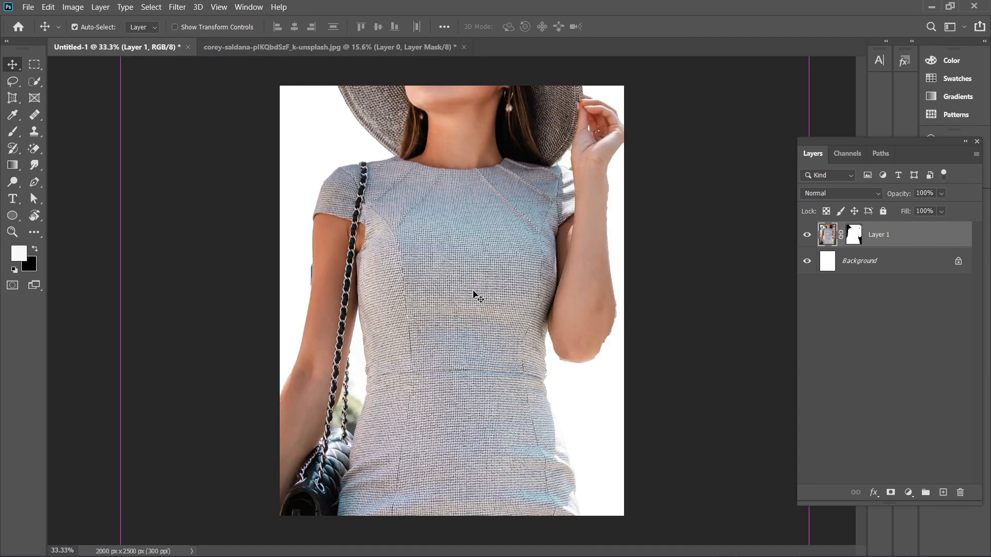
Scale the cutout to about 49.92% and position it near the canvas centre, with the whole hat inside the canvas.
key(ctrl+t)
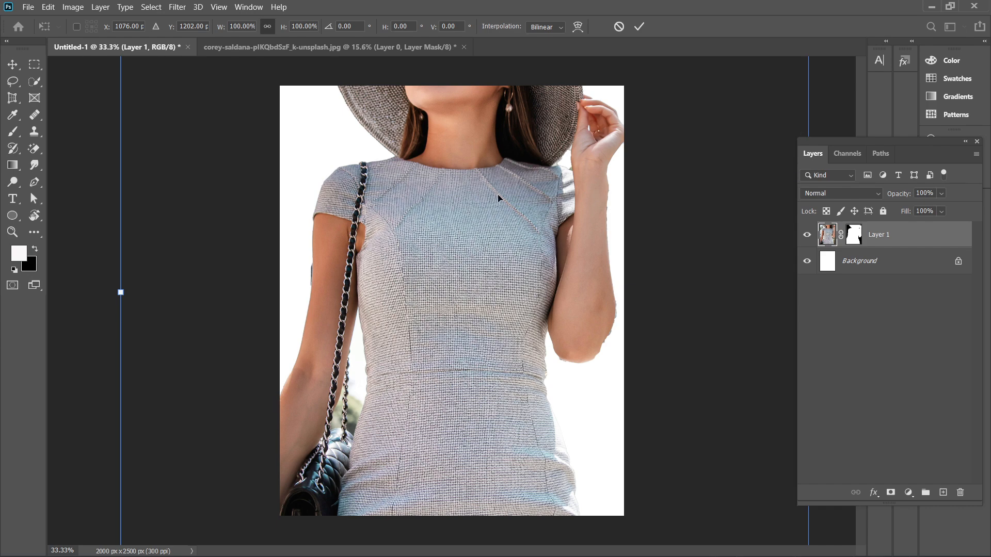
drag(122, 292, 391, 427)
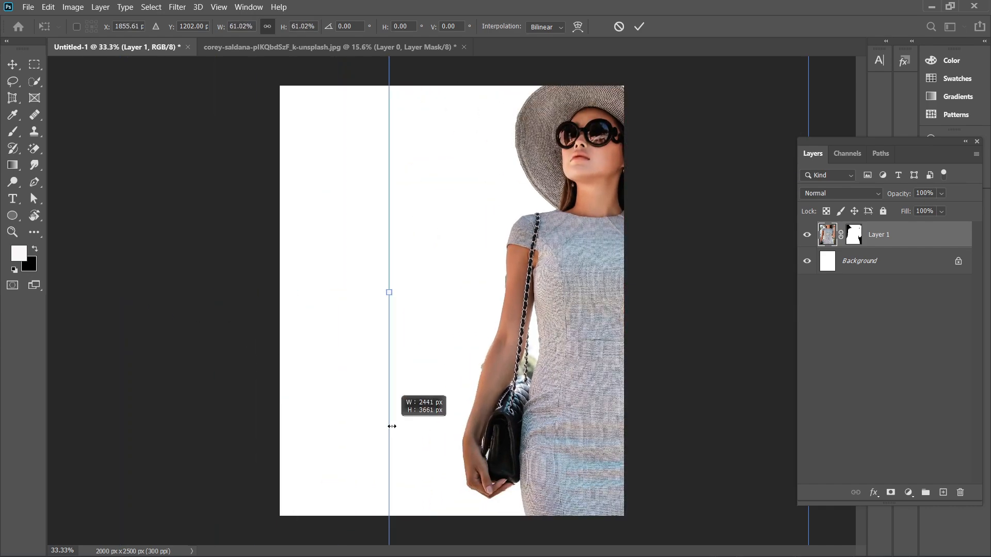
drag(539, 366, 429, 385)
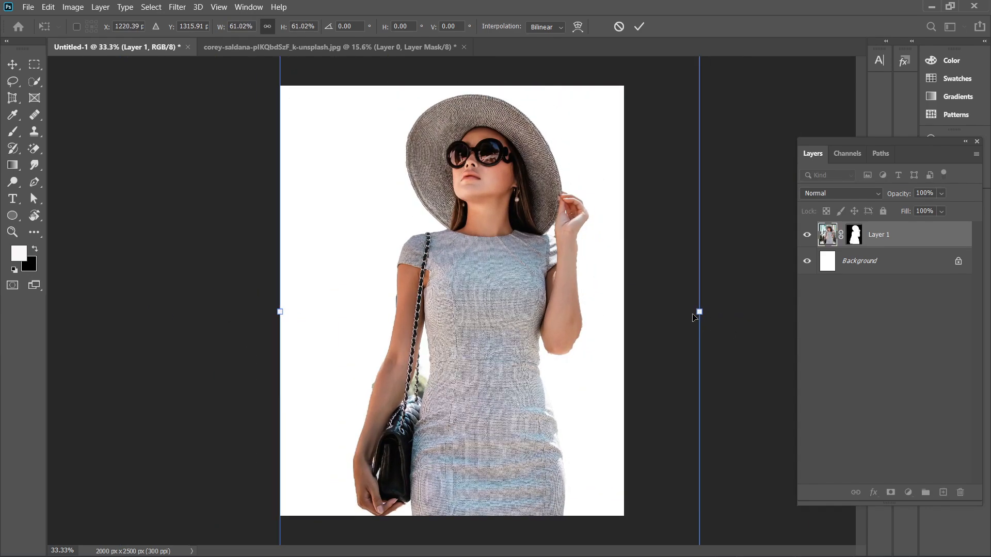
drag(696, 314, 553, 312)
drag(509, 338, 535, 294)
drag(570, 94, 636, 26)
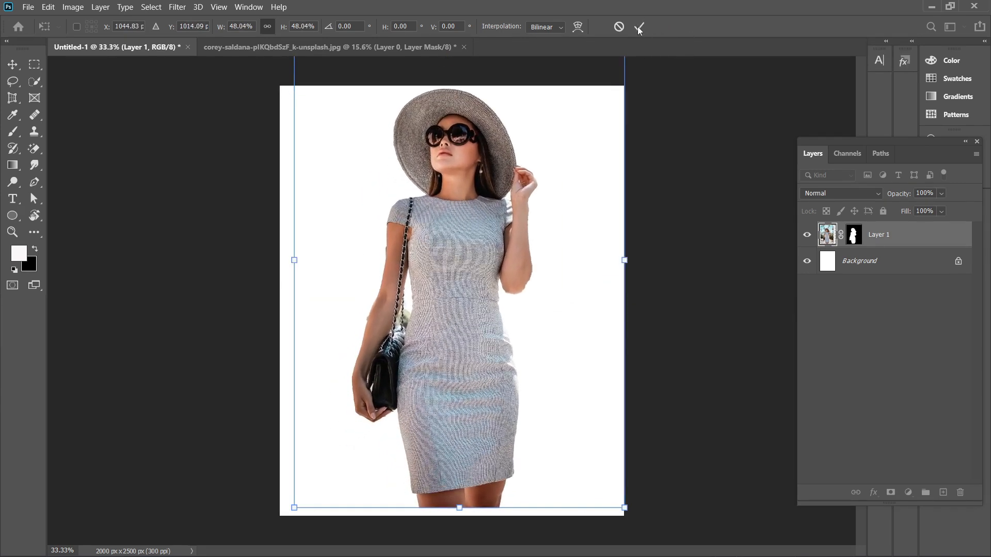
drag(515, 280, 515, 320)
drag(623, 299, 653, 299)
drag(544, 301, 521, 286)
drag(631, 286, 572, 303)
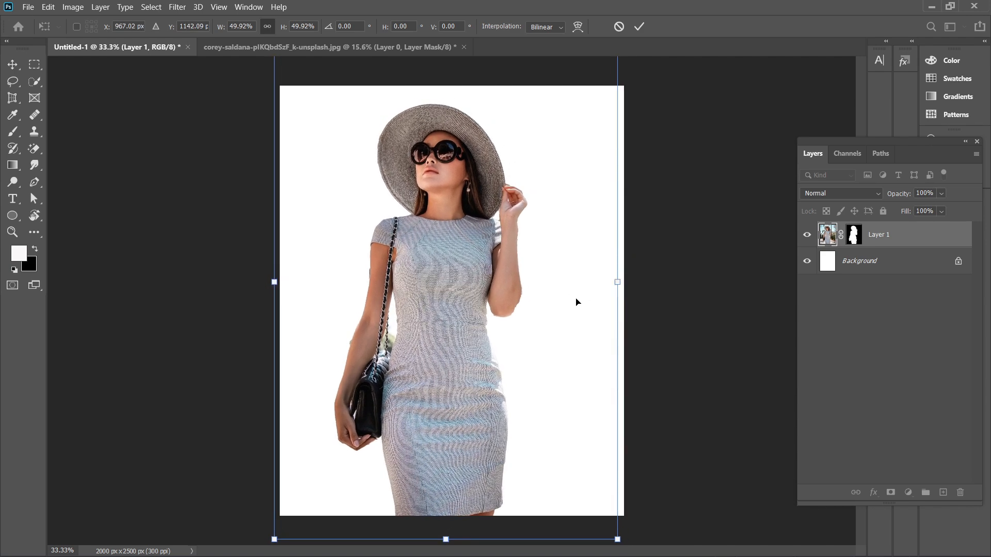
click(639, 26)
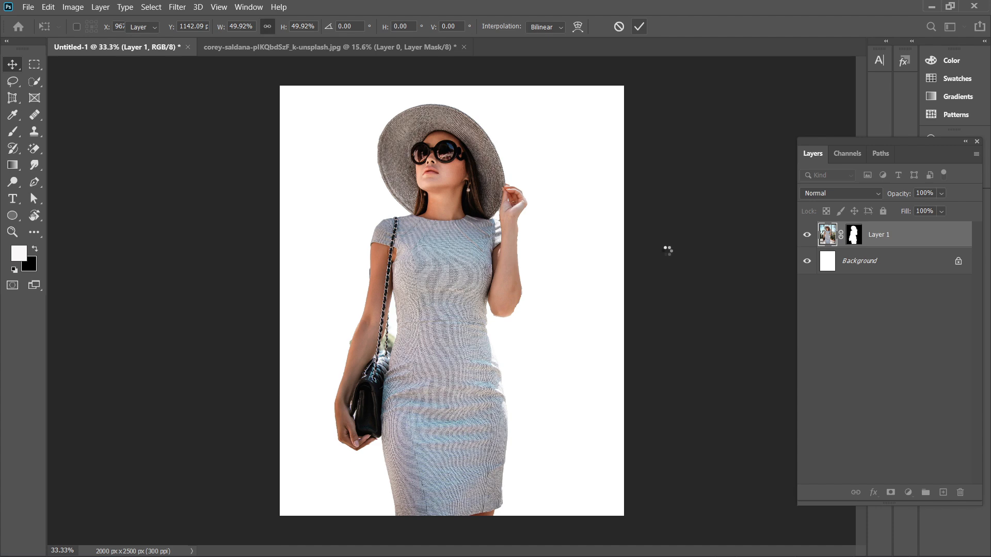
Open fran-3ezRI2Eay8A-unsplash.jpg and move its image into the Untitled-1 document above the cutout.
click(28, 6)
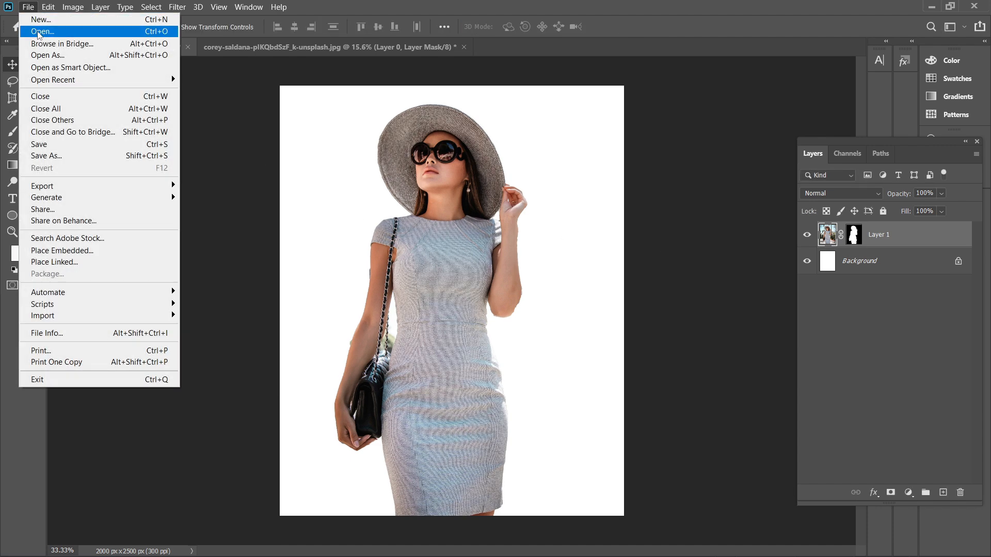
click(67, 30)
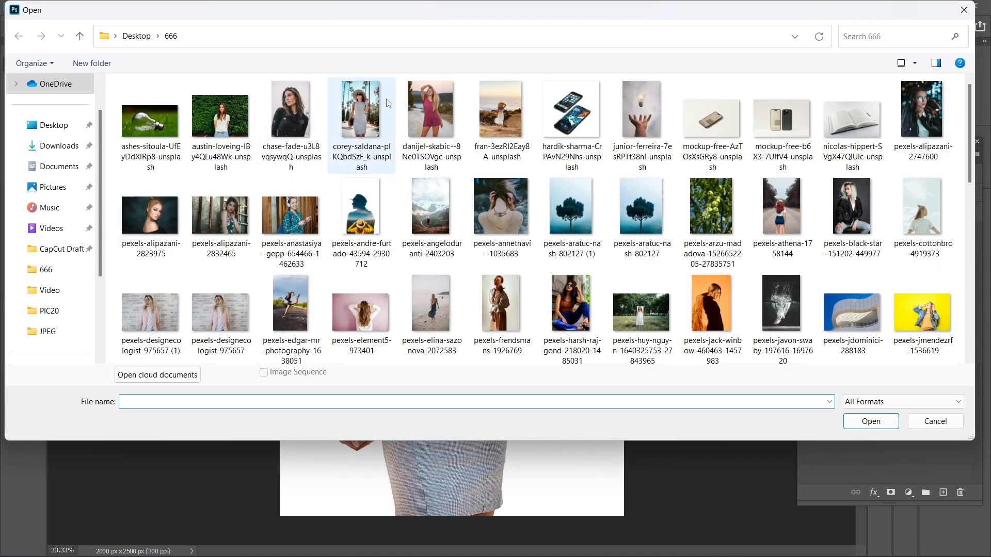
click(493, 122)
click(848, 418)
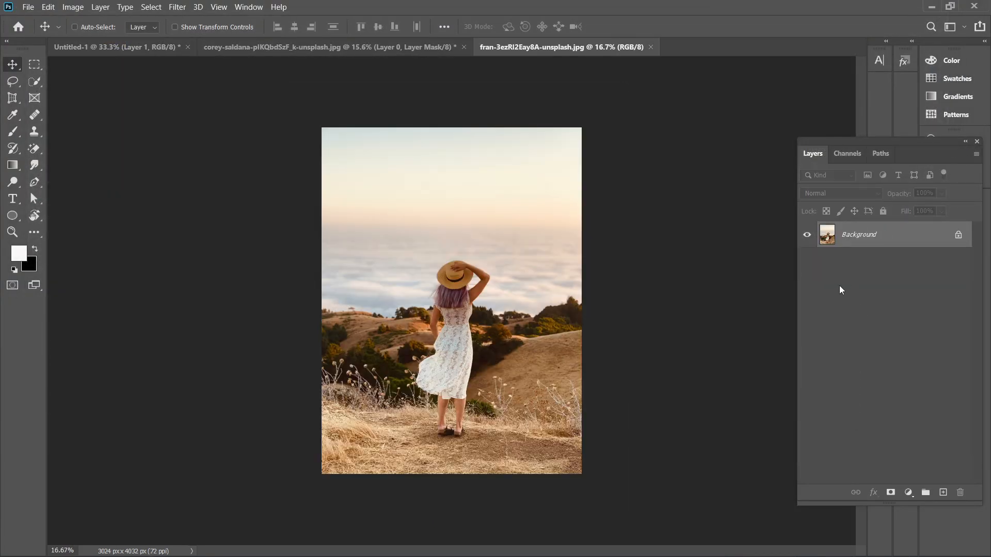
drag(457, 316, 480, 315)
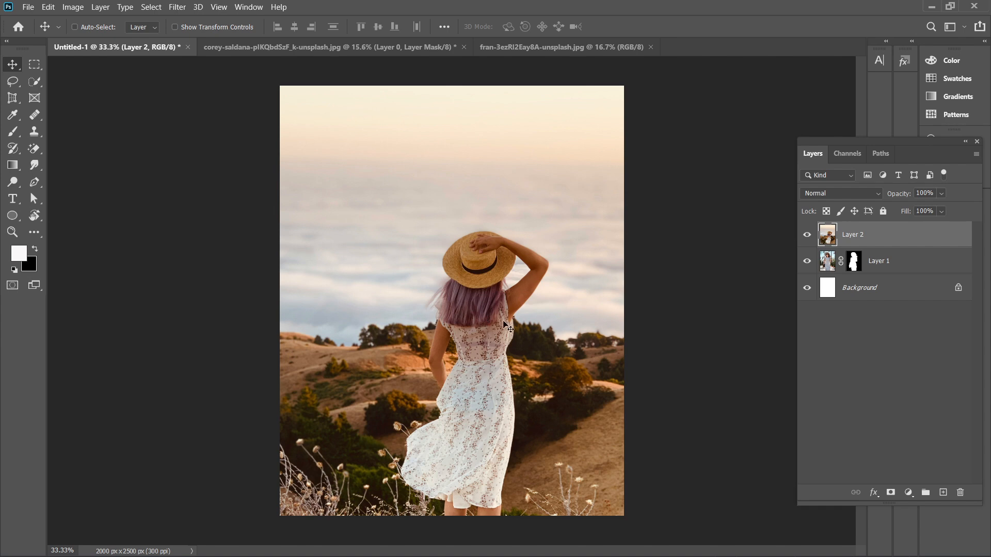
Lower the landscape photo layer's Fill to 40% and shift the photo up and left over the cutout.
click(940, 212)
click(931, 226)
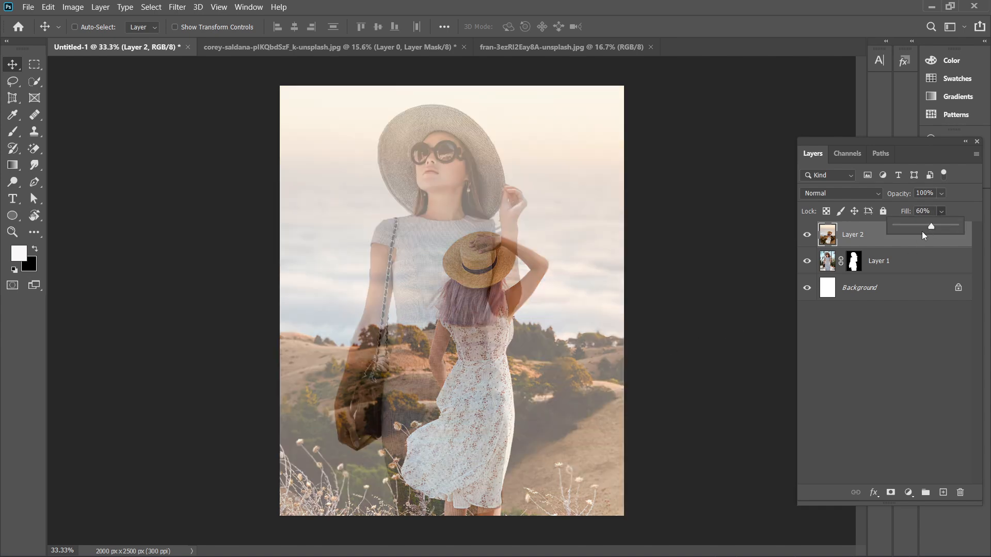
drag(928, 227, 916, 227)
drag(558, 360, 538, 332)
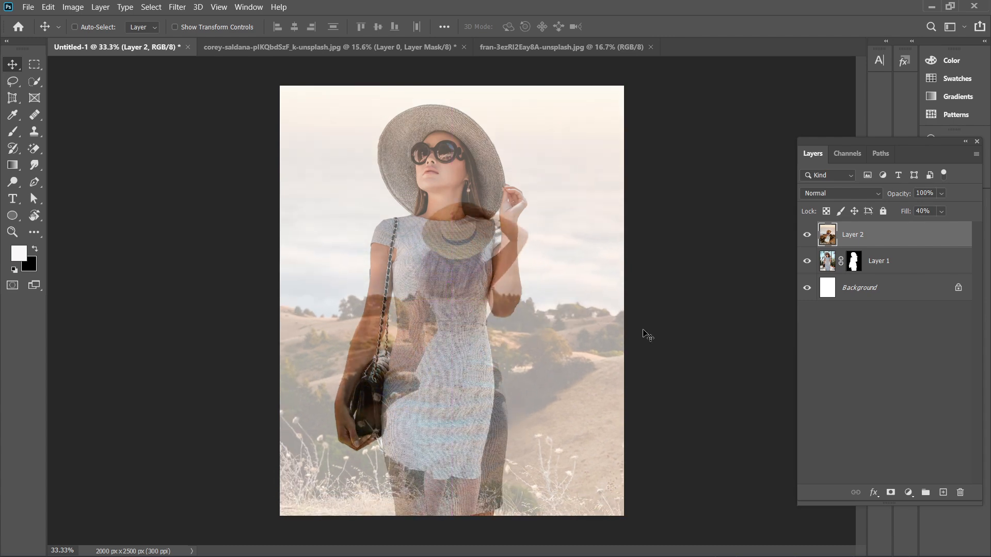
Scale the landscape photo to about 72.93% and position it to cover the canvas, with the standing woman centred over the cutout's dress.
key(ctrl+t)
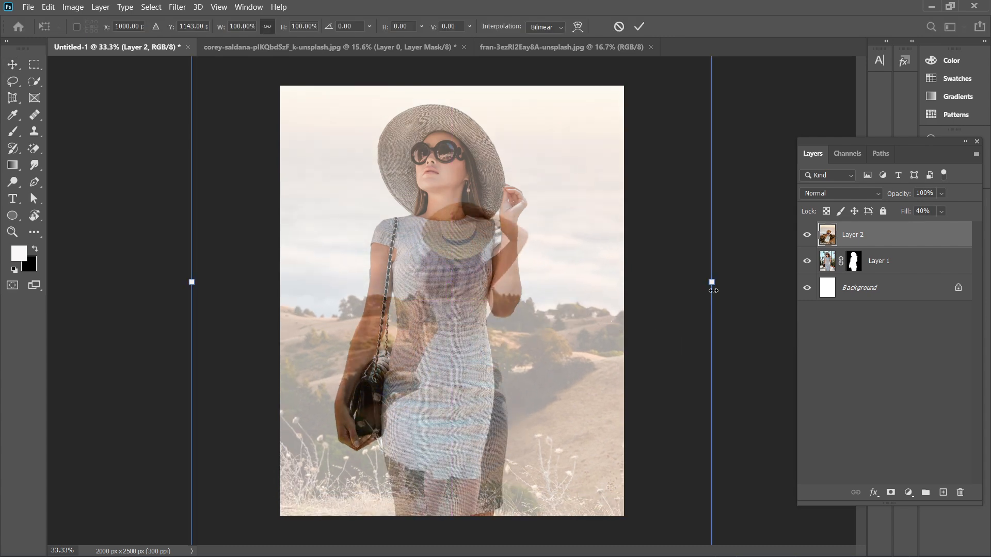
drag(713, 283, 536, 356)
drag(458, 362, 535, 365)
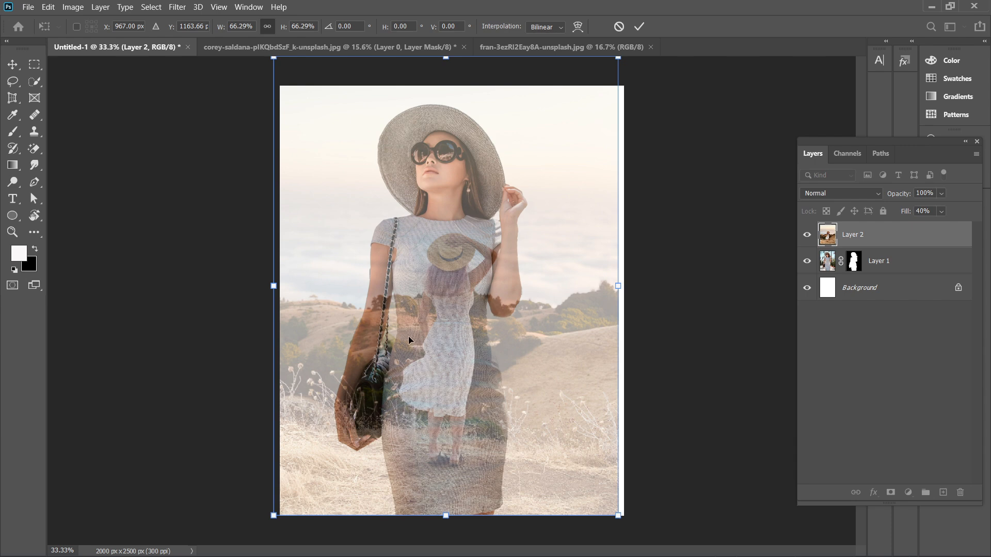
drag(622, 287, 640, 287)
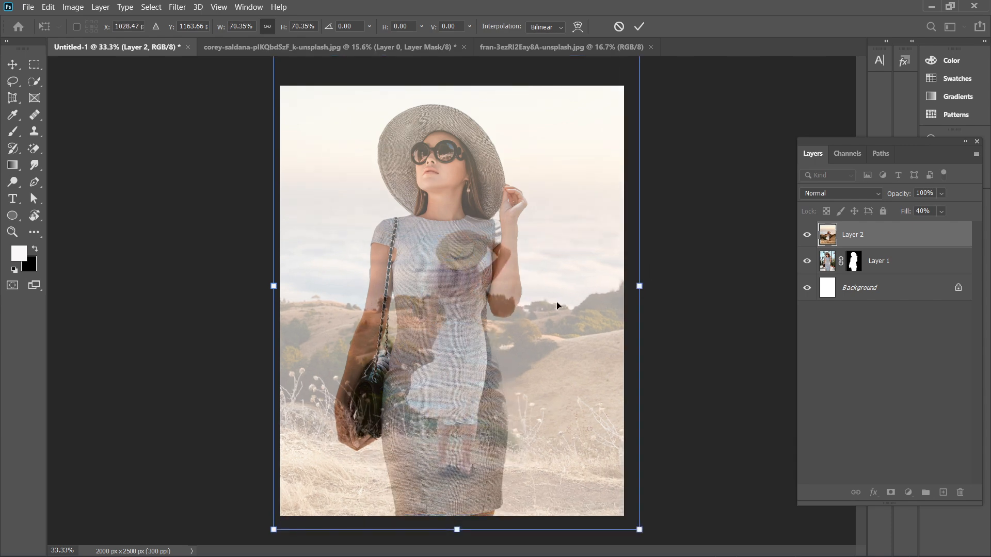
drag(558, 305, 539, 301)
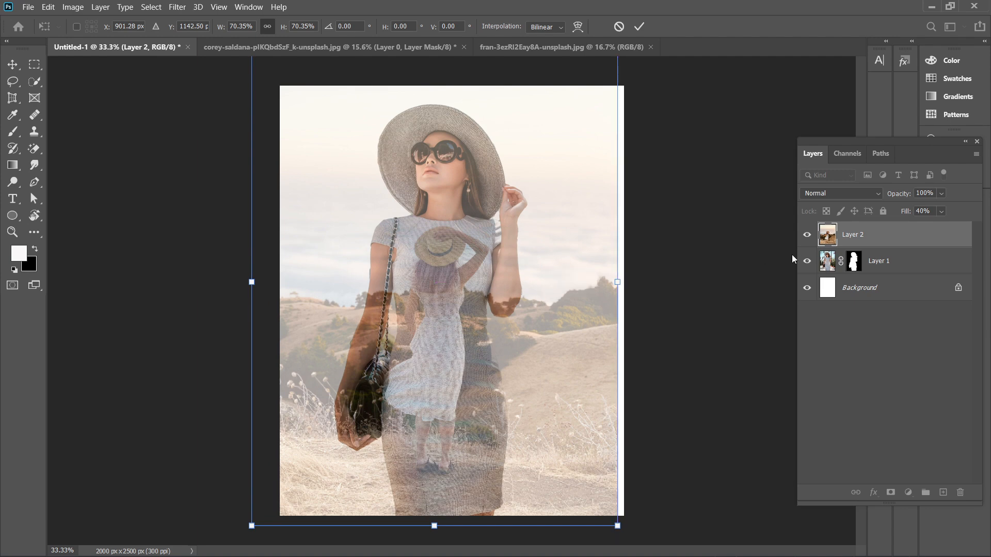
drag(618, 282, 639, 287)
drag(559, 300, 551, 294)
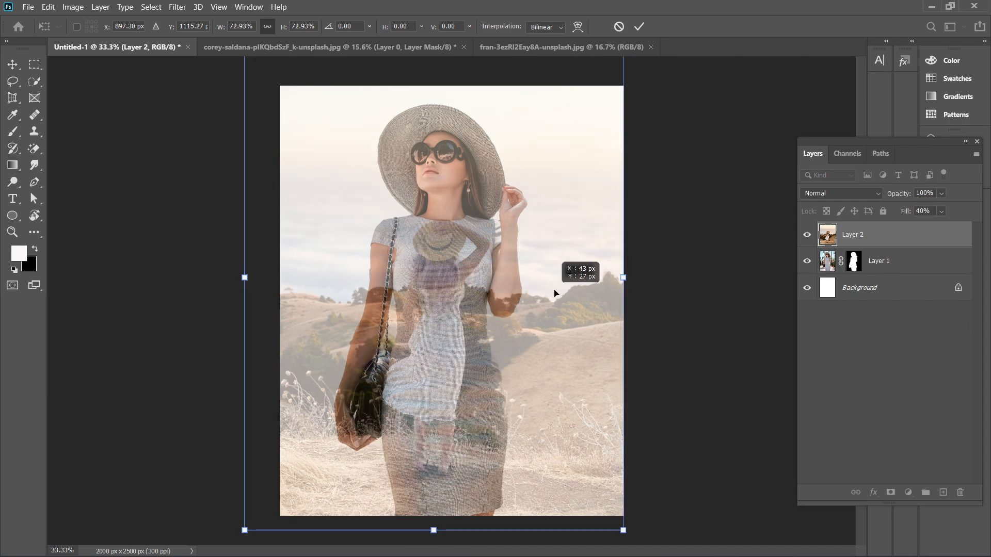
click(639, 27)
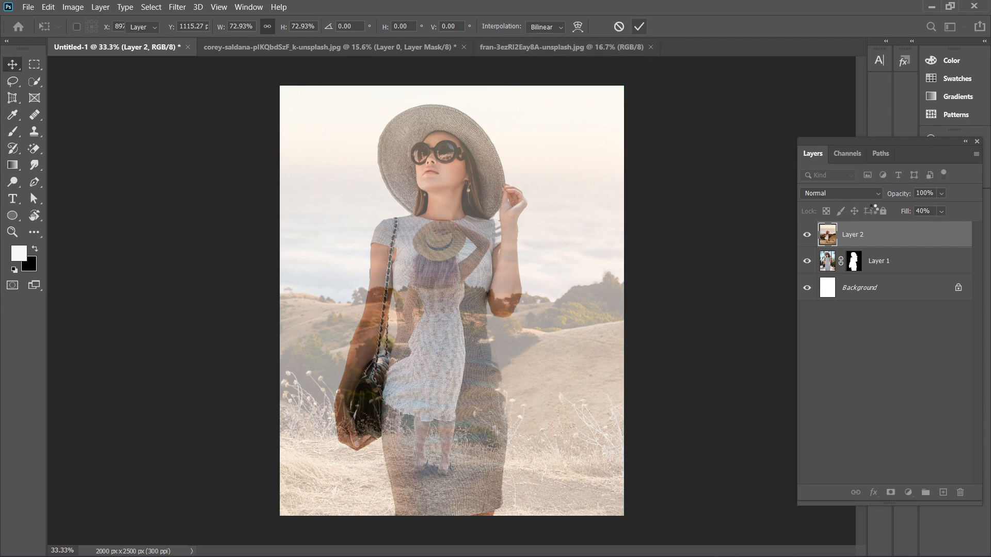
Clip the landscape photo layer at 100% Fill to the cutout layer below and set its blend mode to Multiply.
click(942, 211)
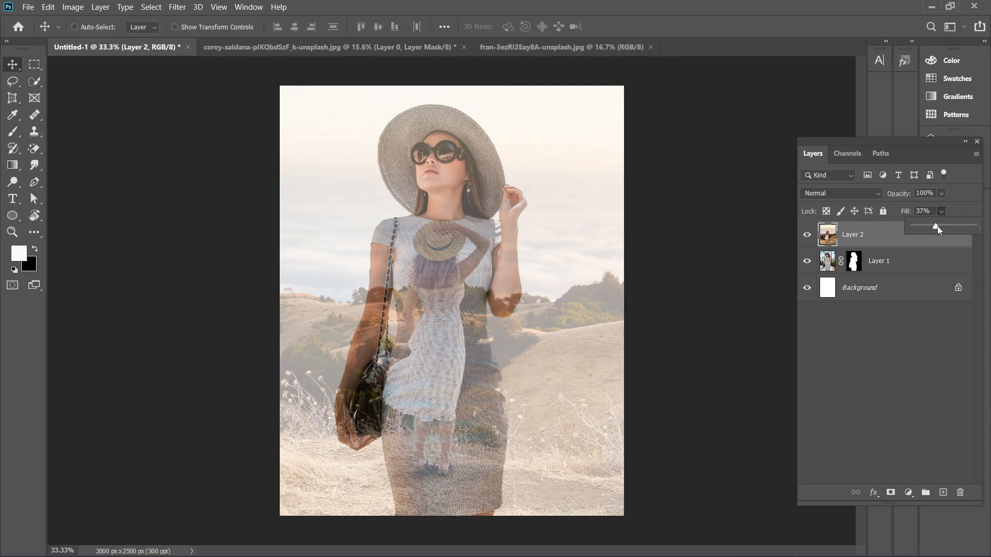
drag(973, 230, 979, 230)
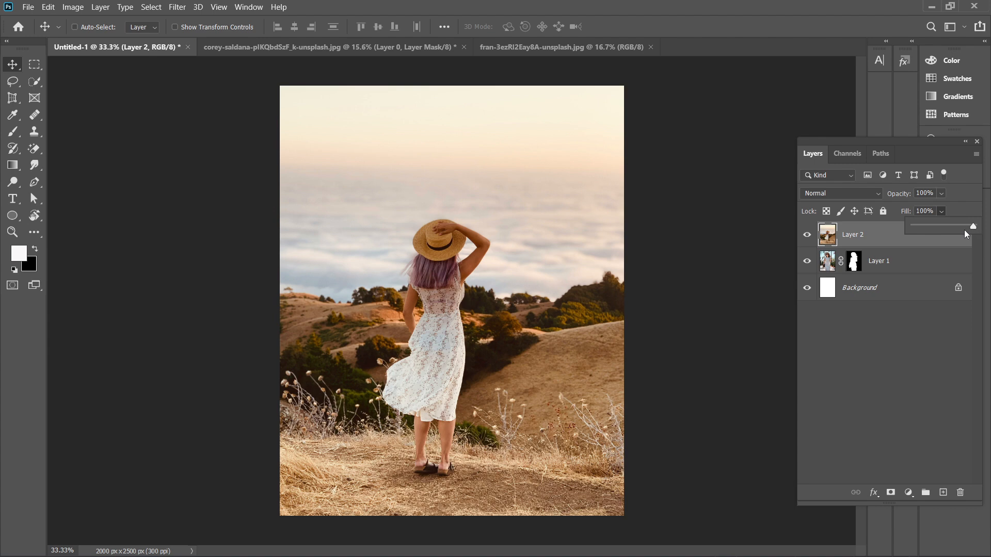
right_click(859, 237)
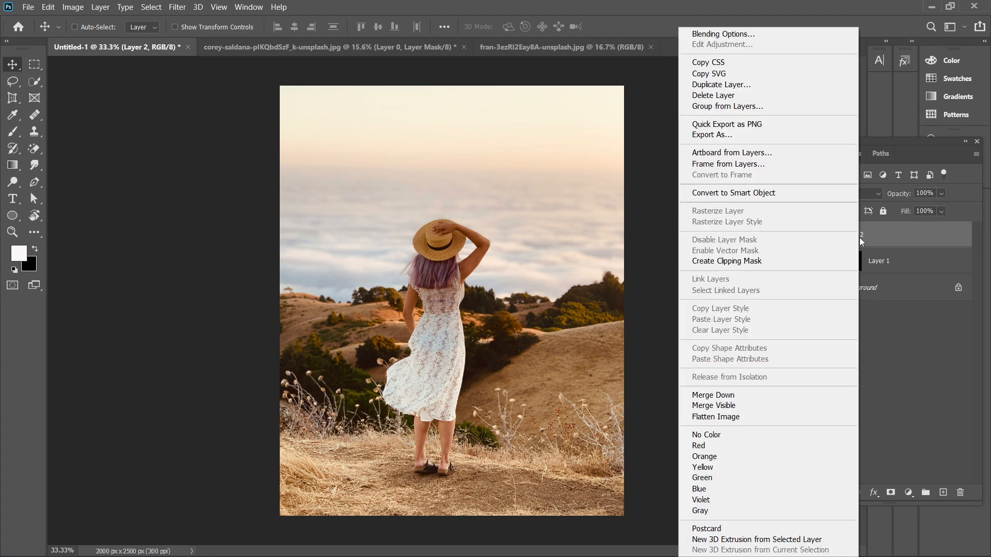
click(770, 261)
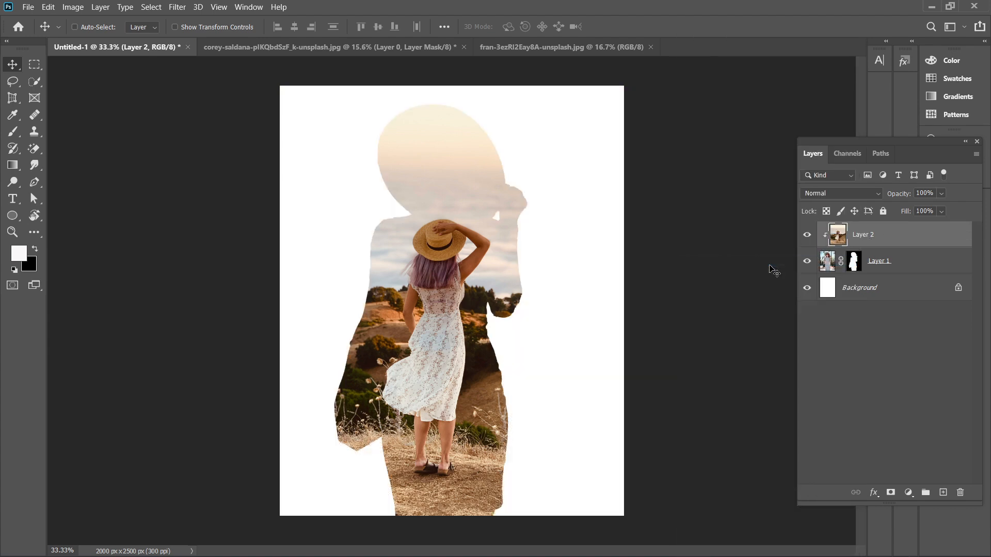
click(878, 194)
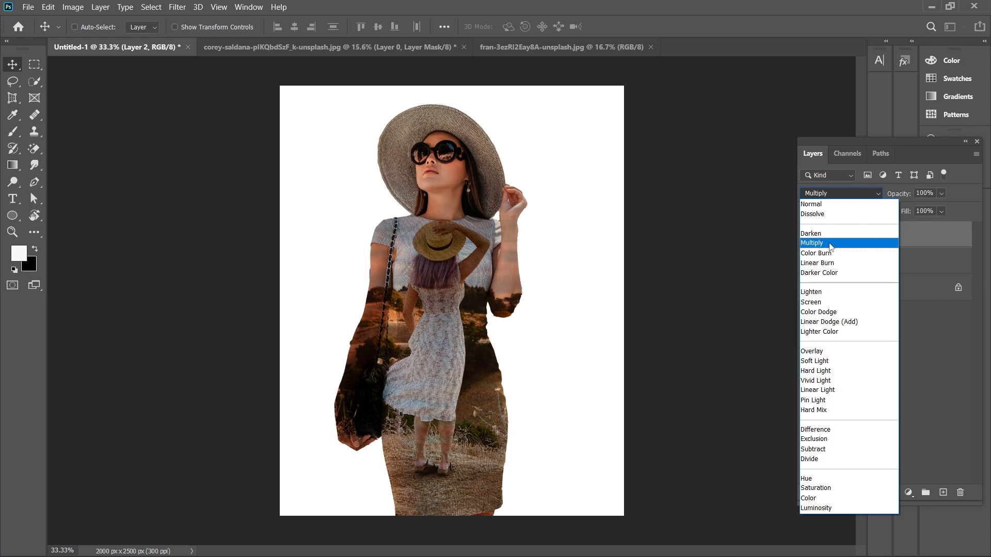
click(830, 243)
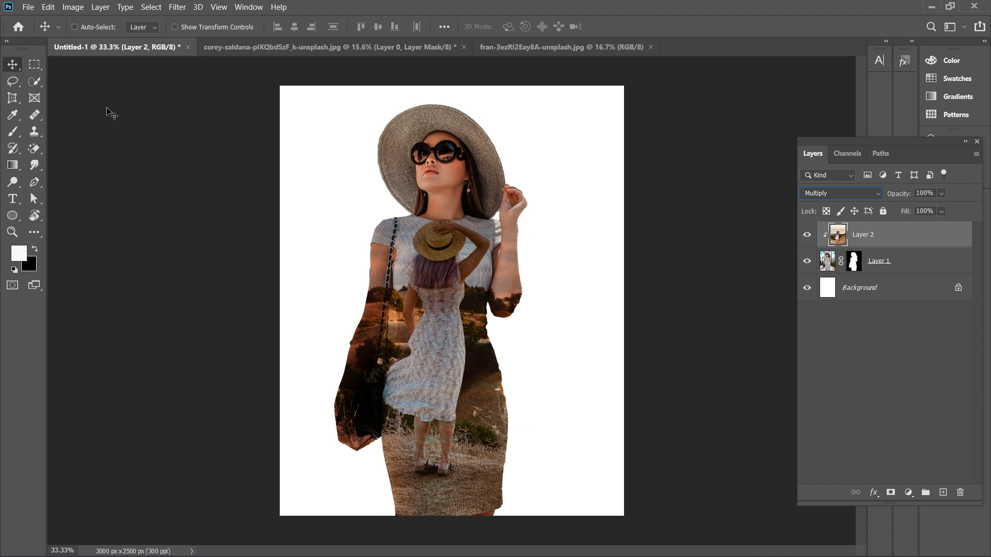
Select the standing woman in the landscape photo with Select Subject and copy her onto a new layer.
click(150, 7)
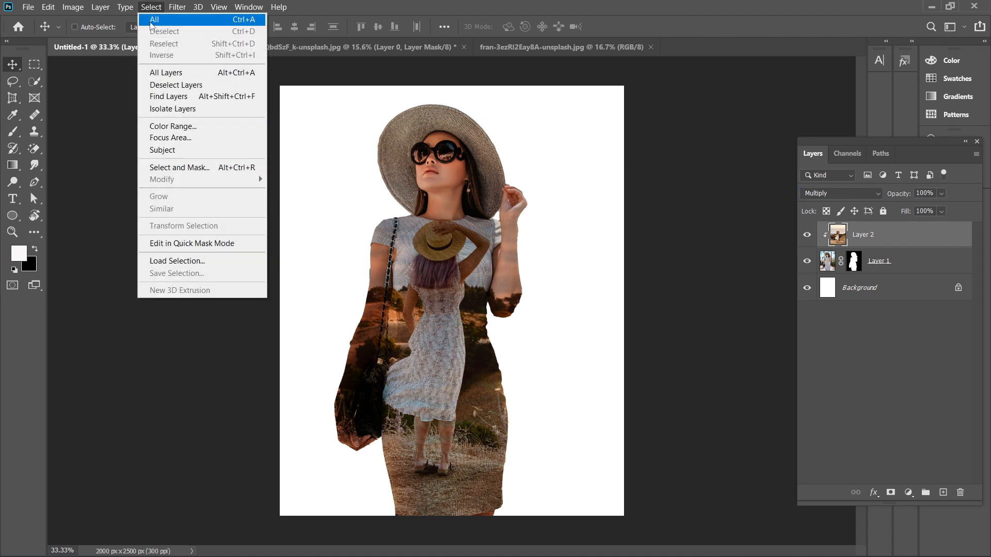
click(168, 149)
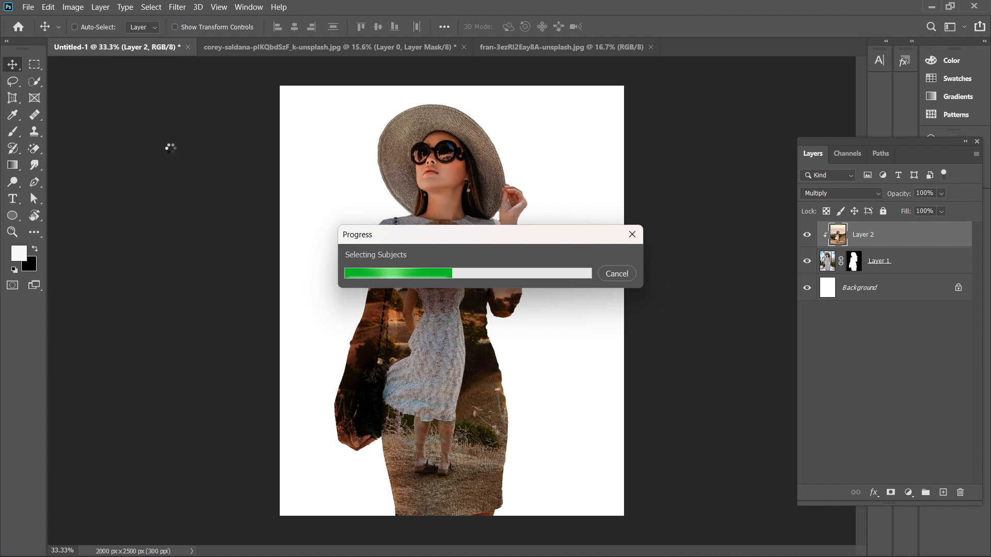
click(37, 83)
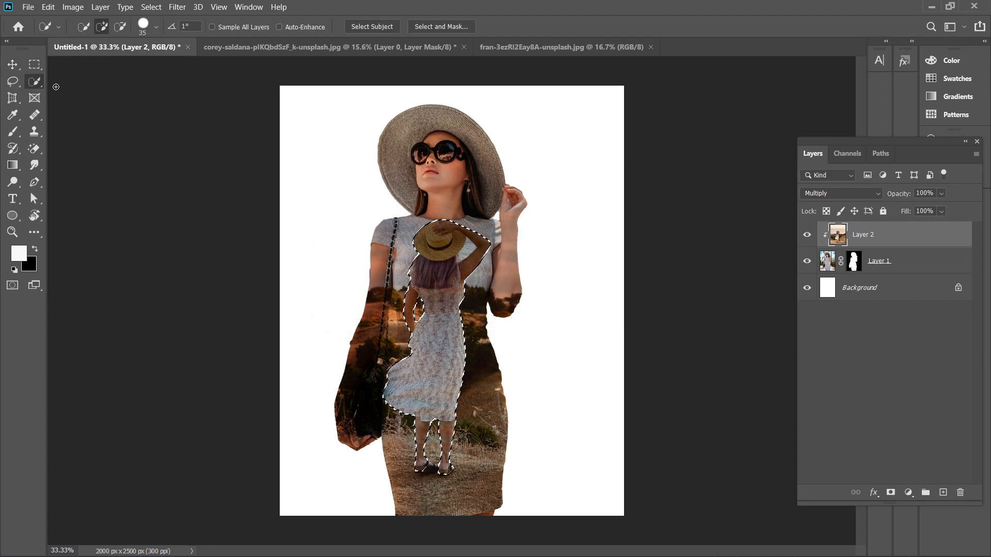
right_click(444, 298)
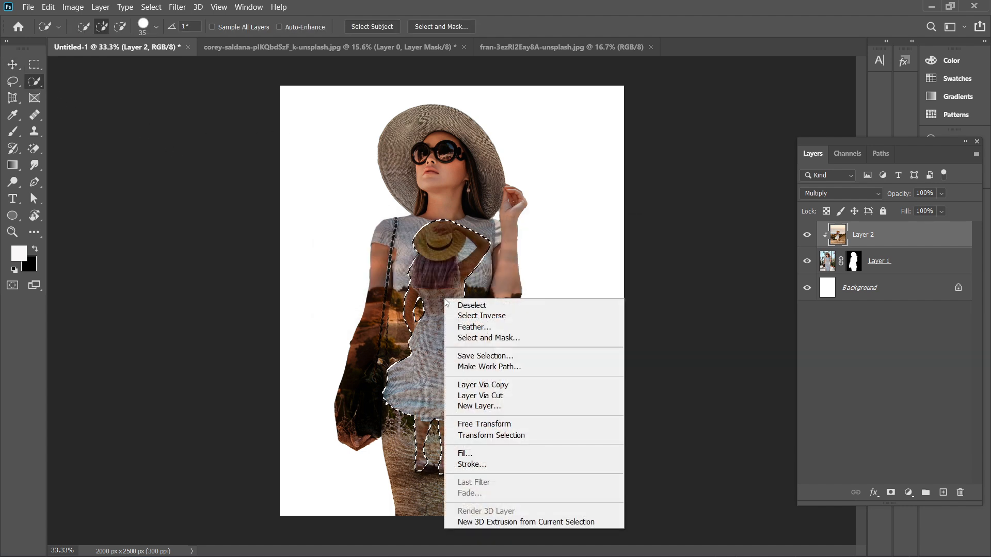
click(474, 385)
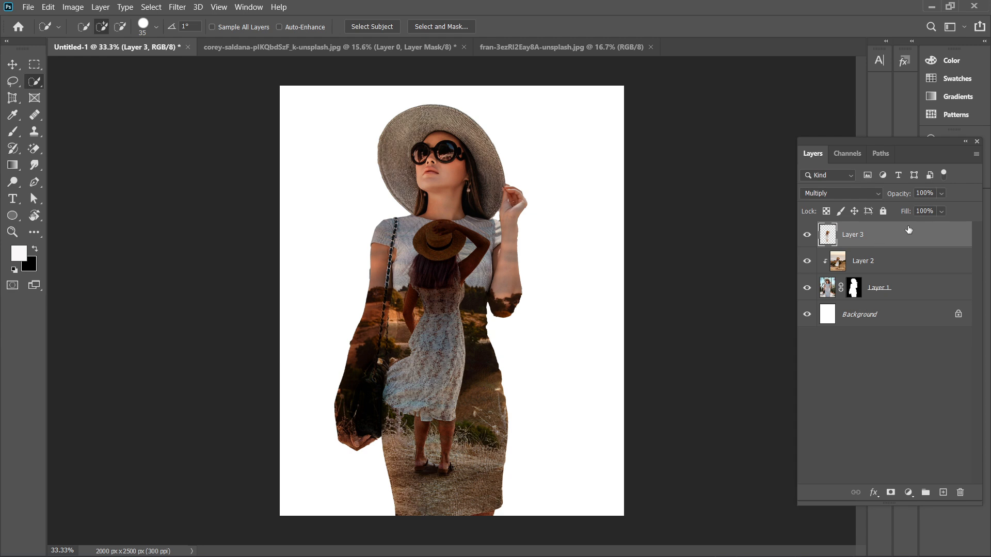
Set the copied woman's layer to the Dissolve blend mode with a Fill of 100%.
click(942, 212)
drag(939, 227, 926, 229)
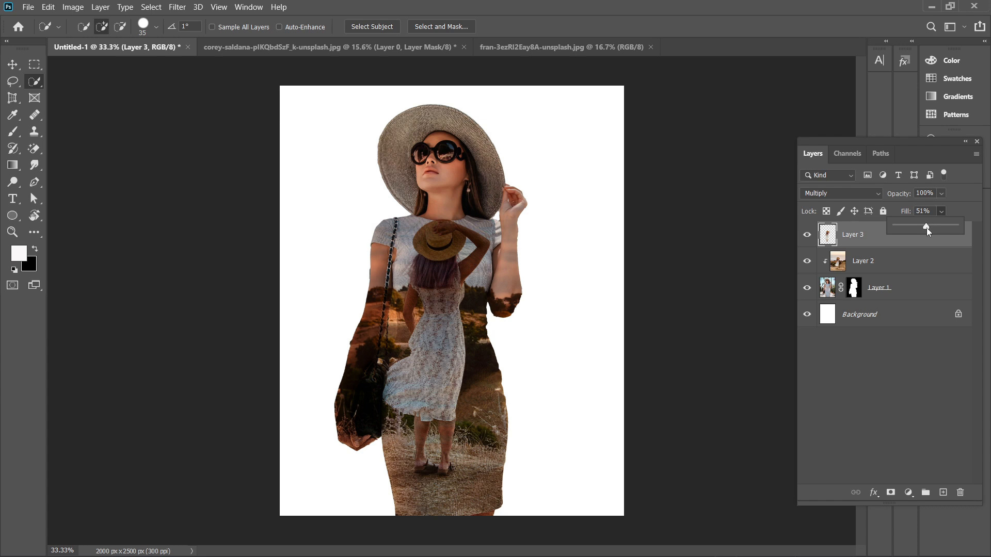
click(880, 194)
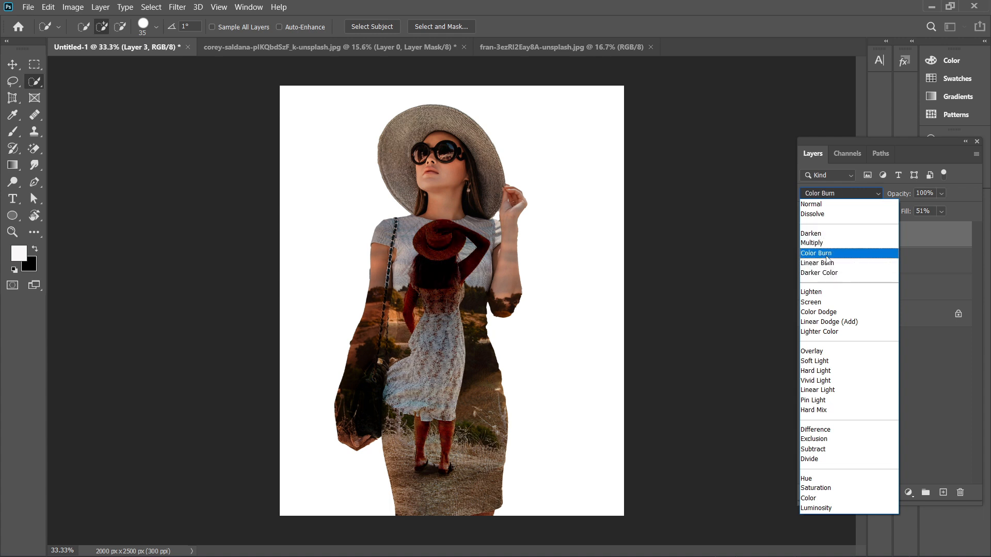
key(Up)
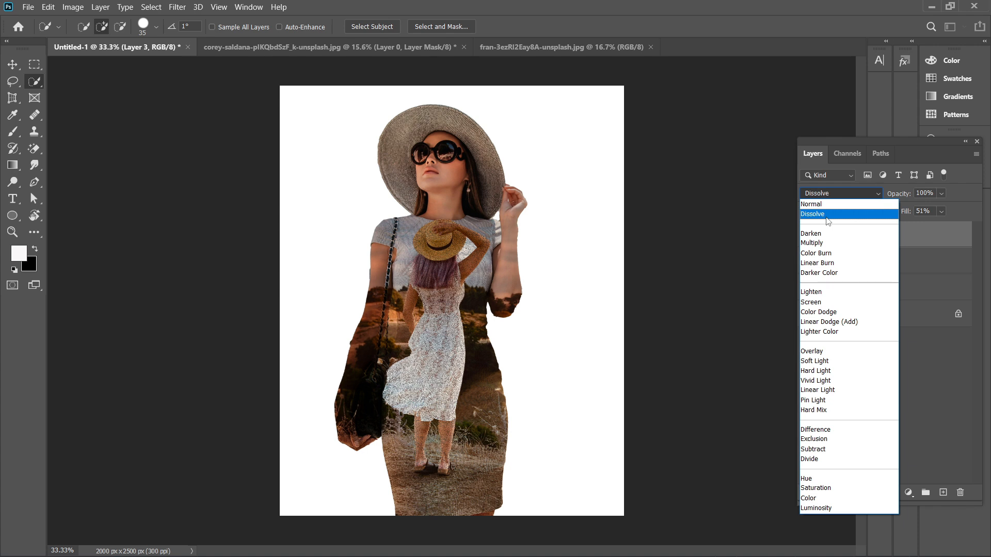
click(827, 218)
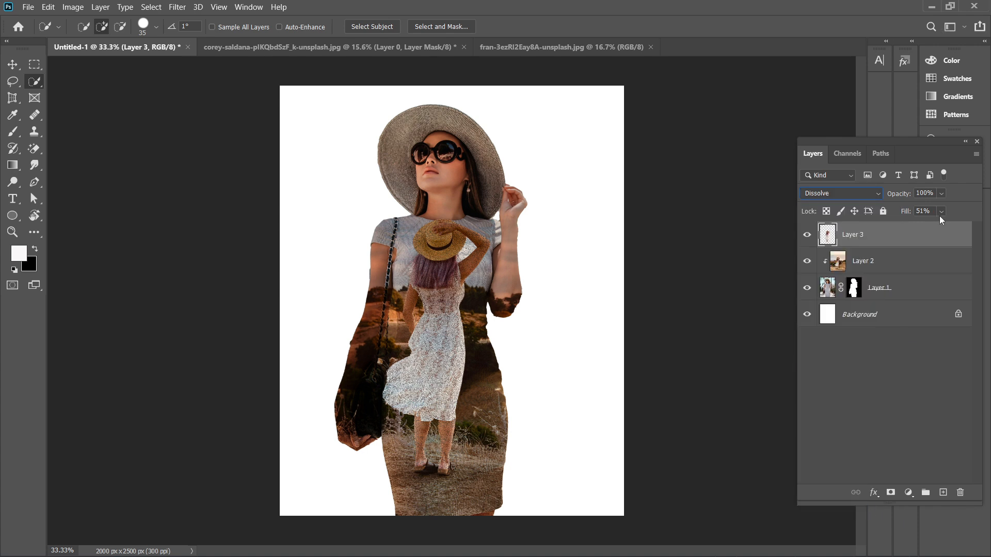
click(941, 211)
drag(944, 227, 979, 232)
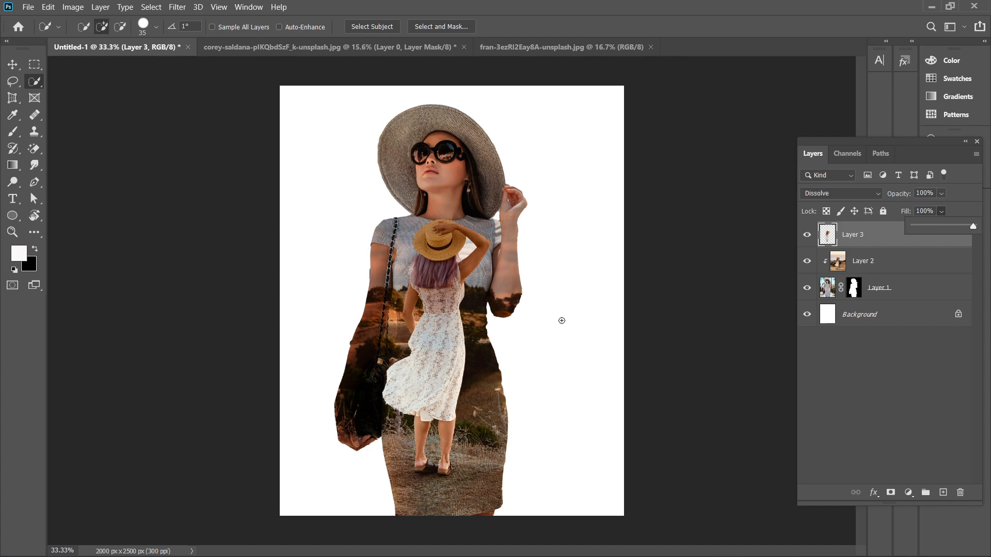
Examine the composite up close, from the large hat down to the small figure's feet, and return to the whole canvas.
key(ctrl+plus)
key(ctrl+plus)
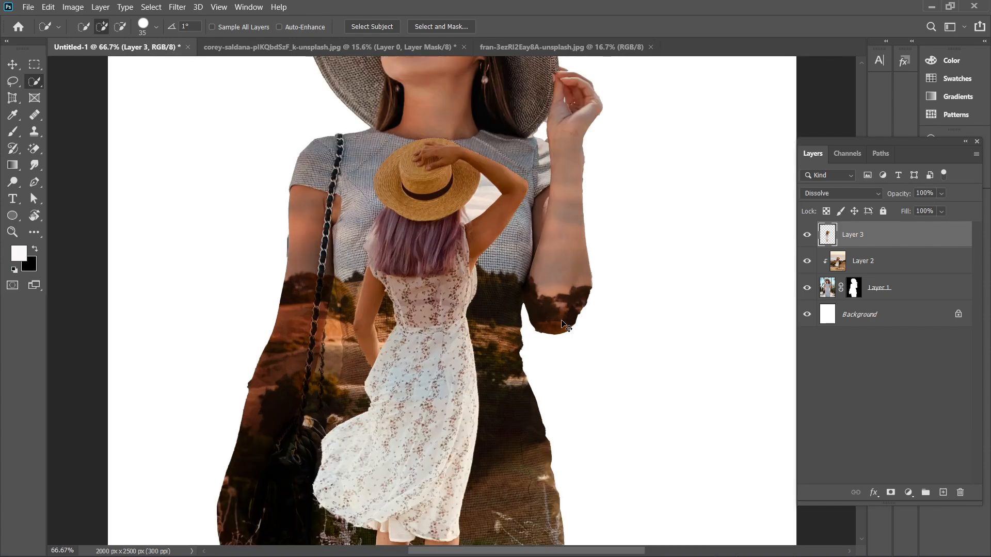
scroll(648, 362, up, 5)
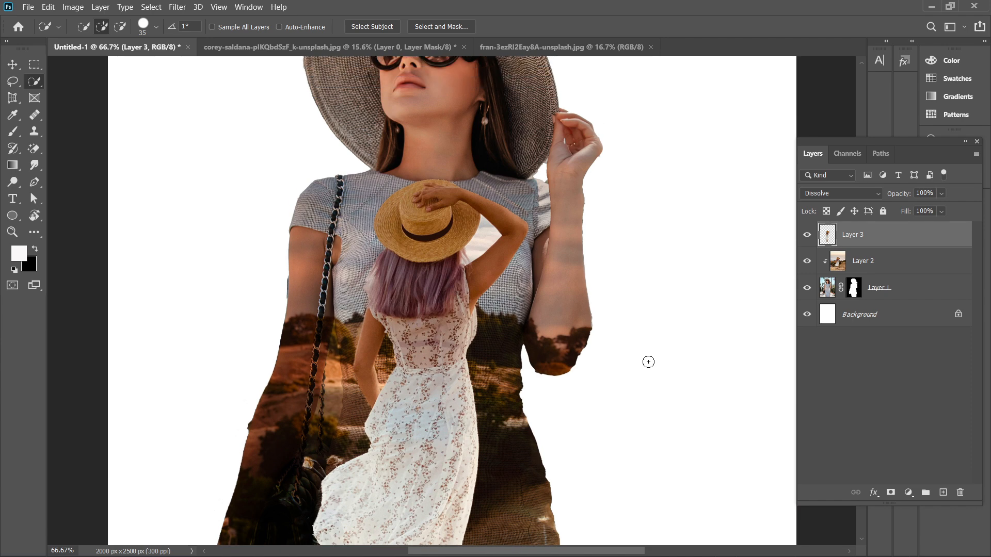
scroll(651, 362, down, 5)
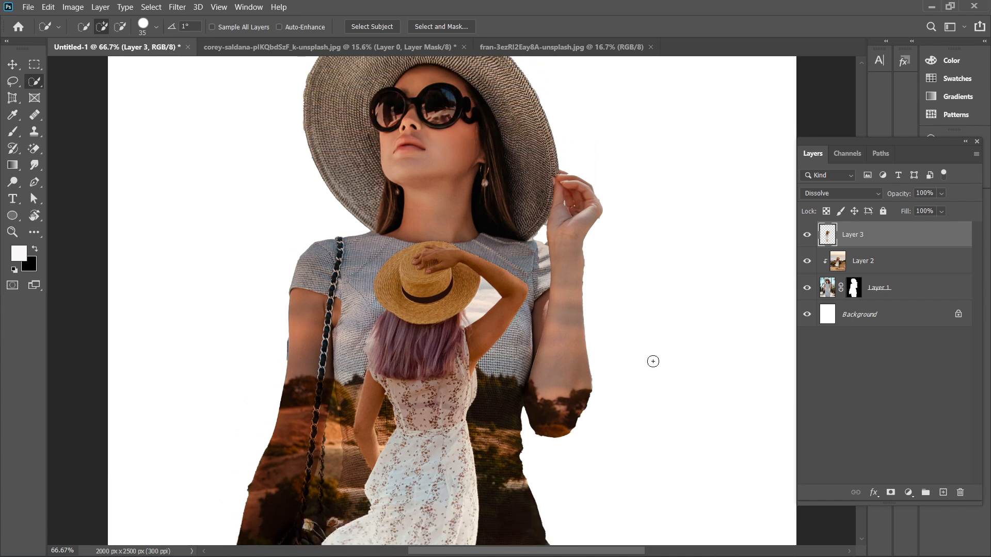
scroll(663, 363, down, 6)
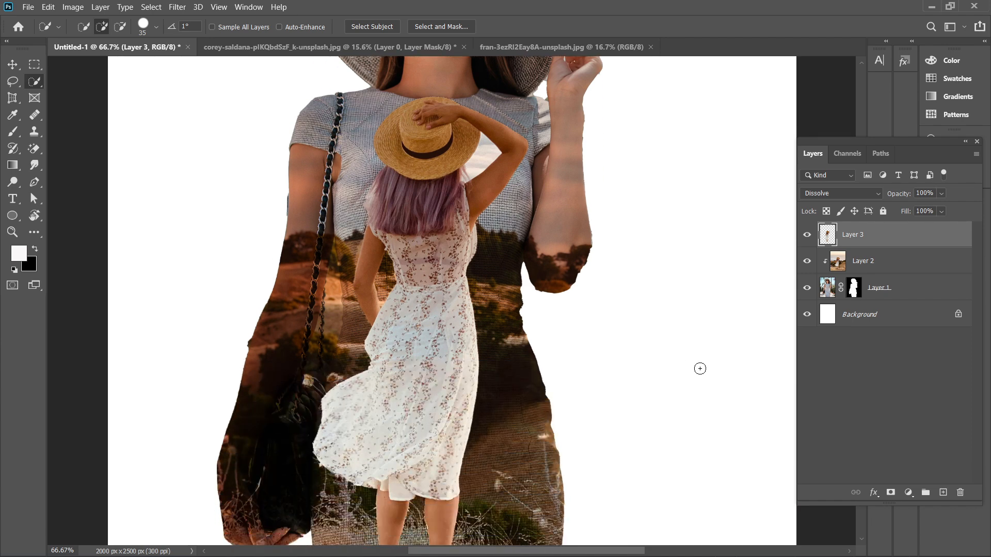
scroll(715, 390, down, 2)
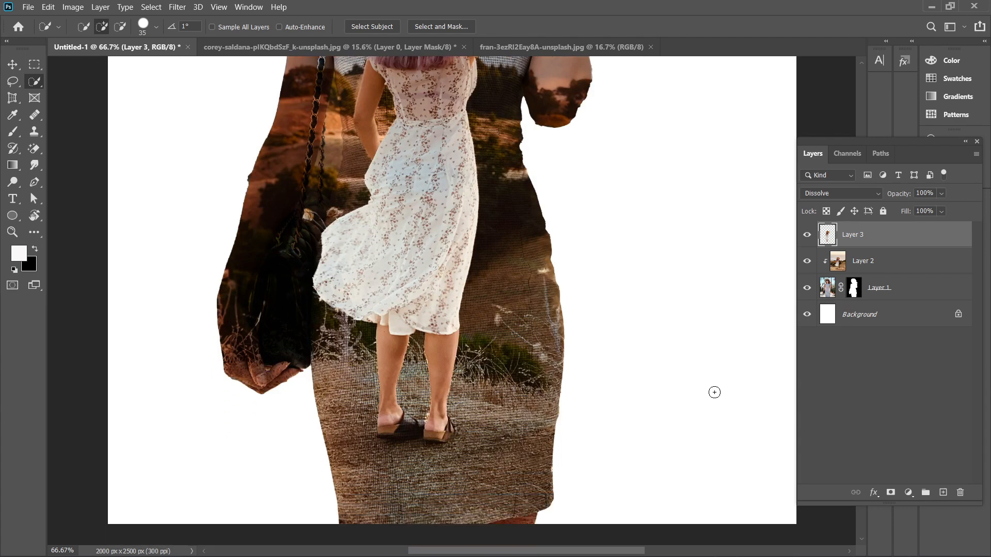
scroll(714, 392, up, 2)
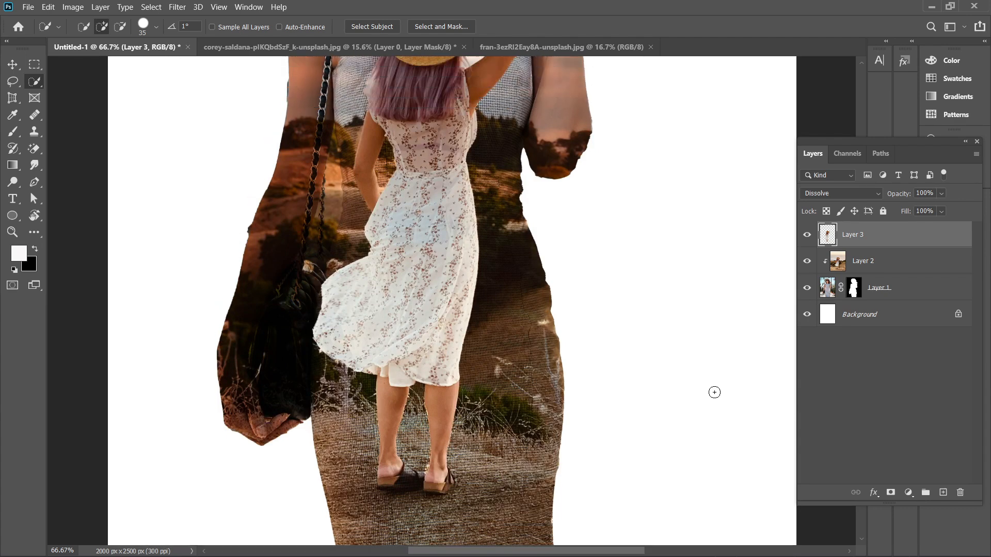
key(ctrl+0)
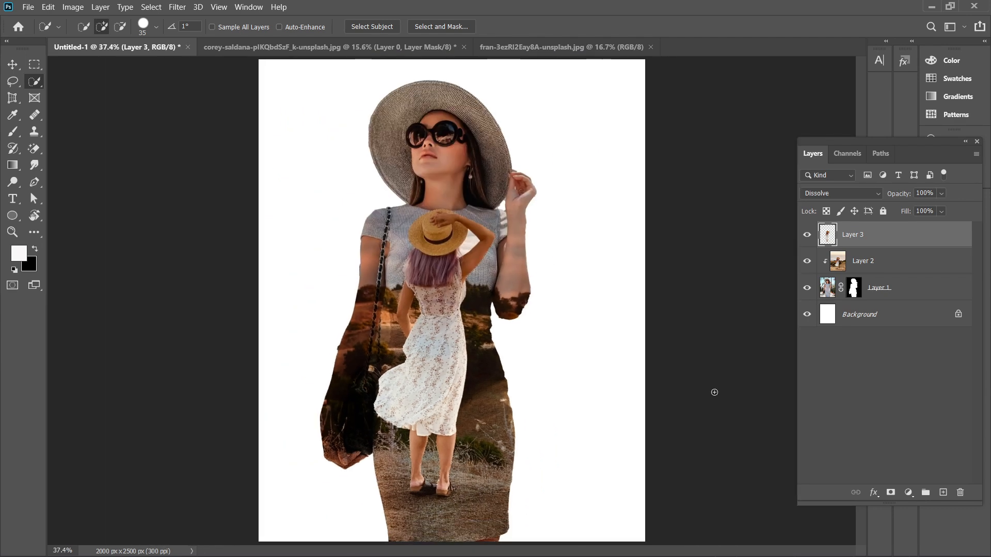